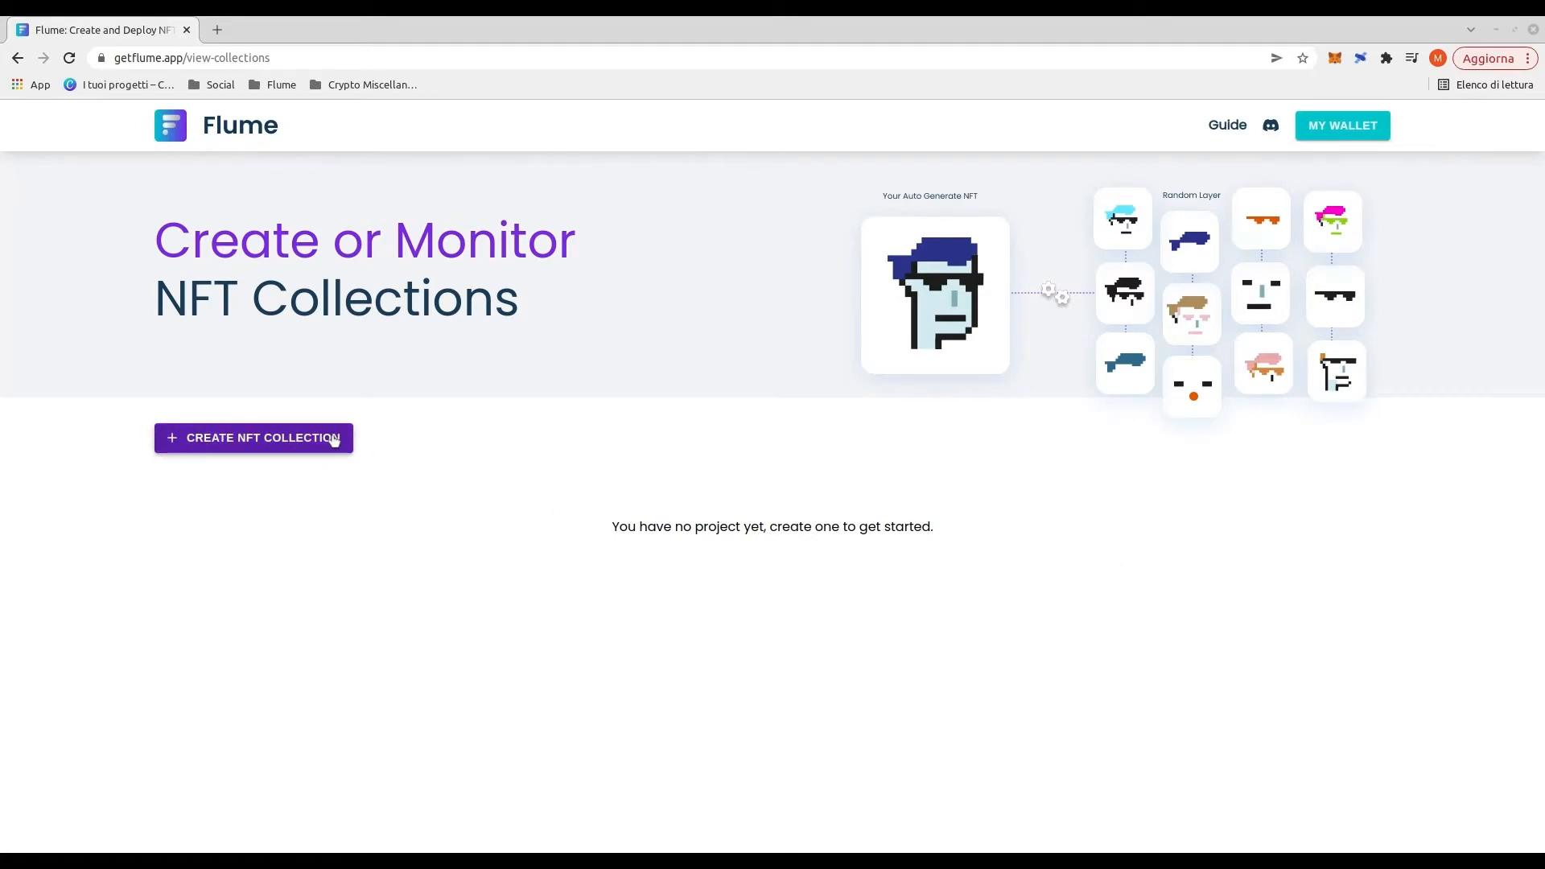
- Create a new NFT collection titled "Ugly Fish"
click(333, 441)
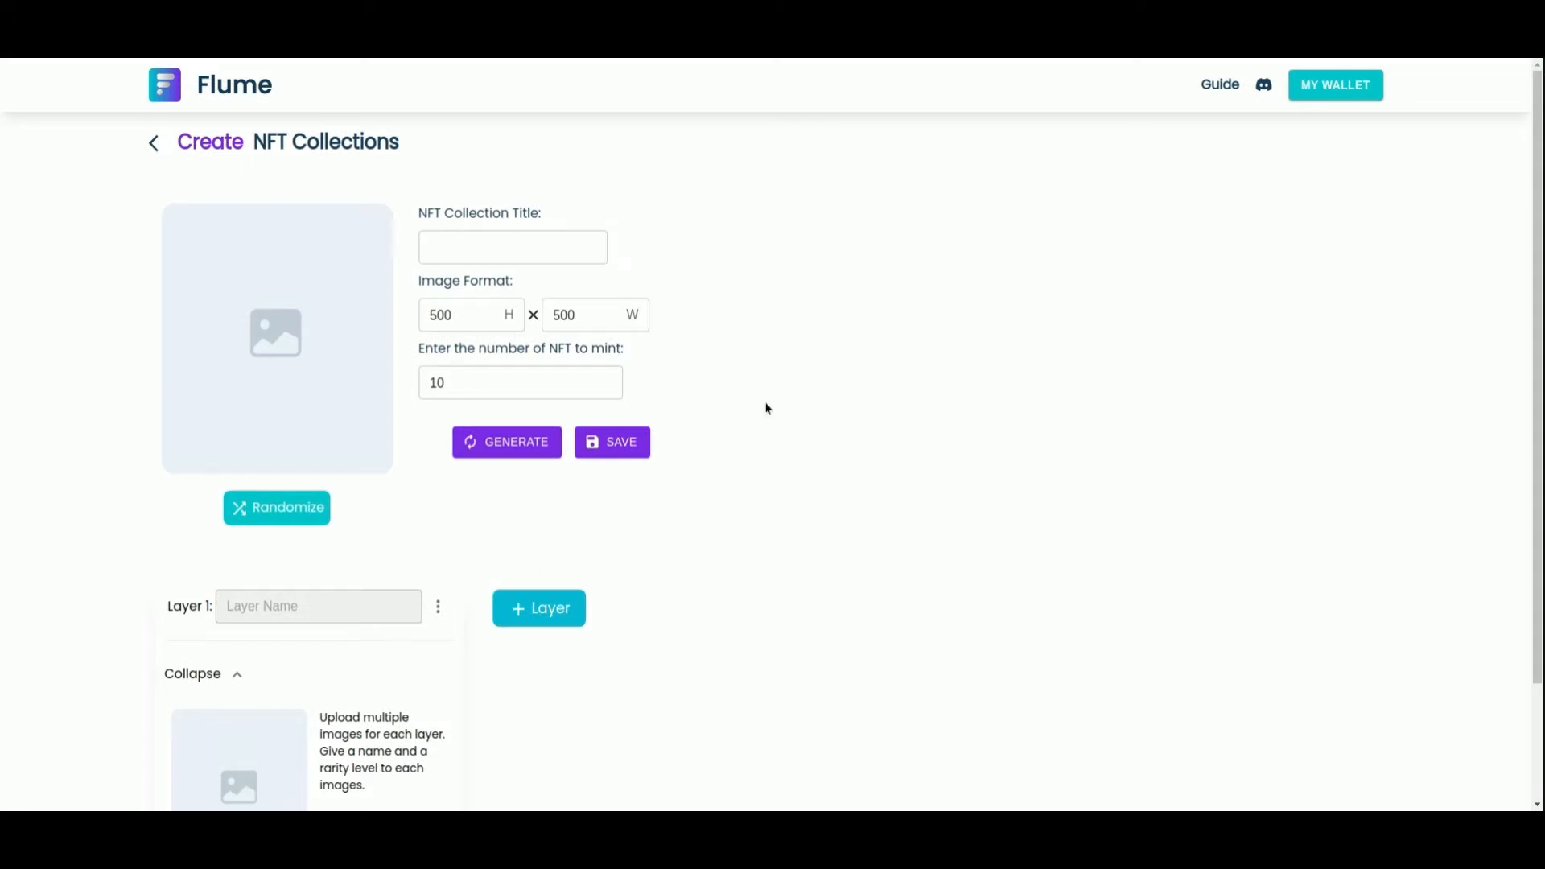
scroll(659, 530, down, 2)
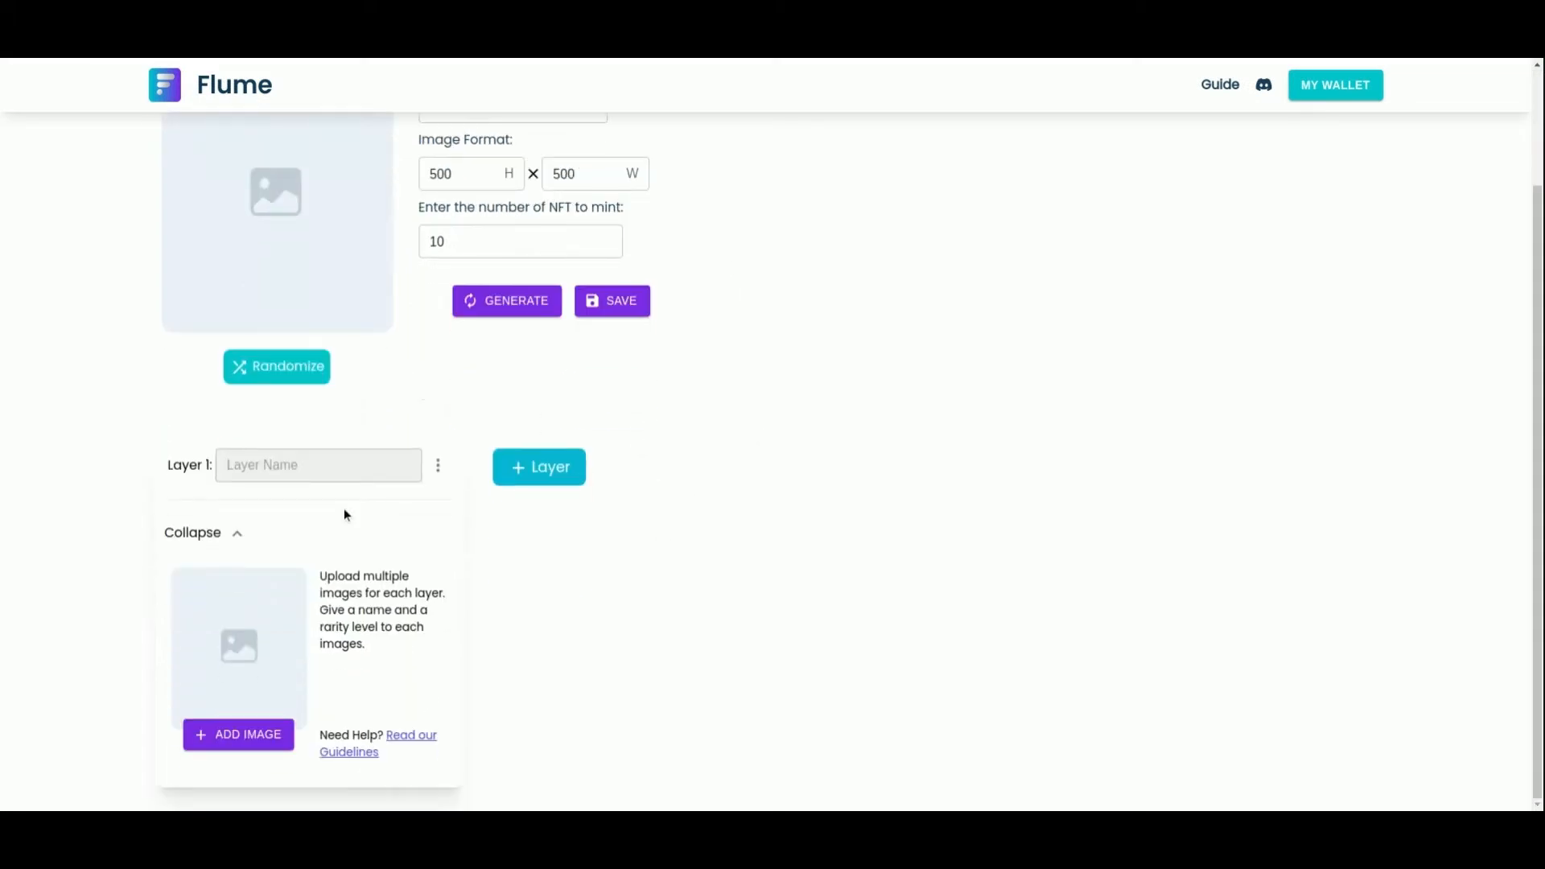
scroll(529, 604, up, 2)
click(519, 251)
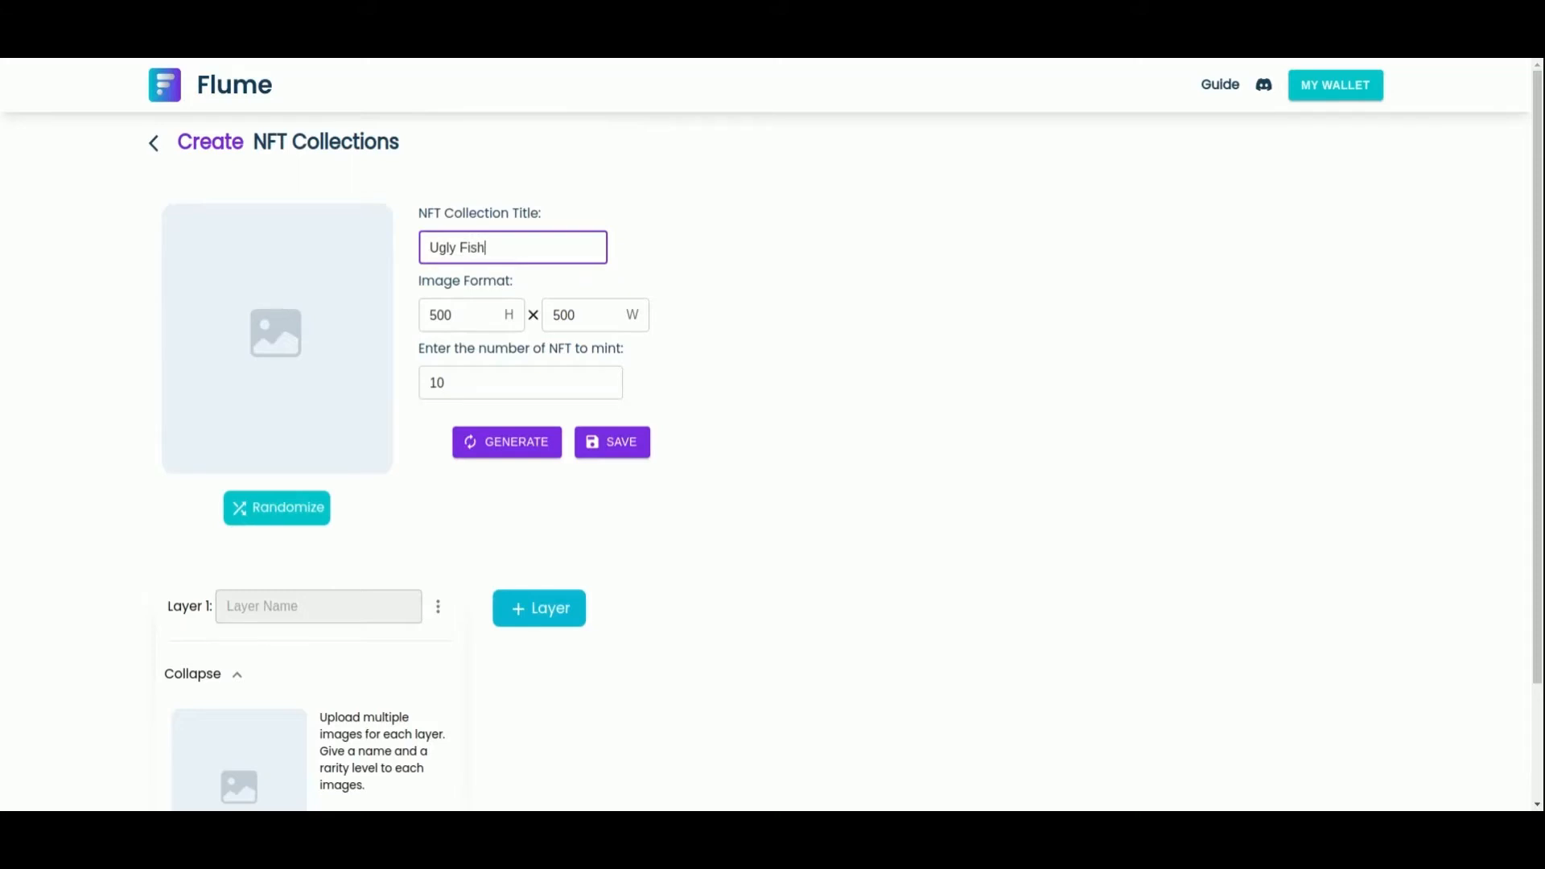
click(749, 225)
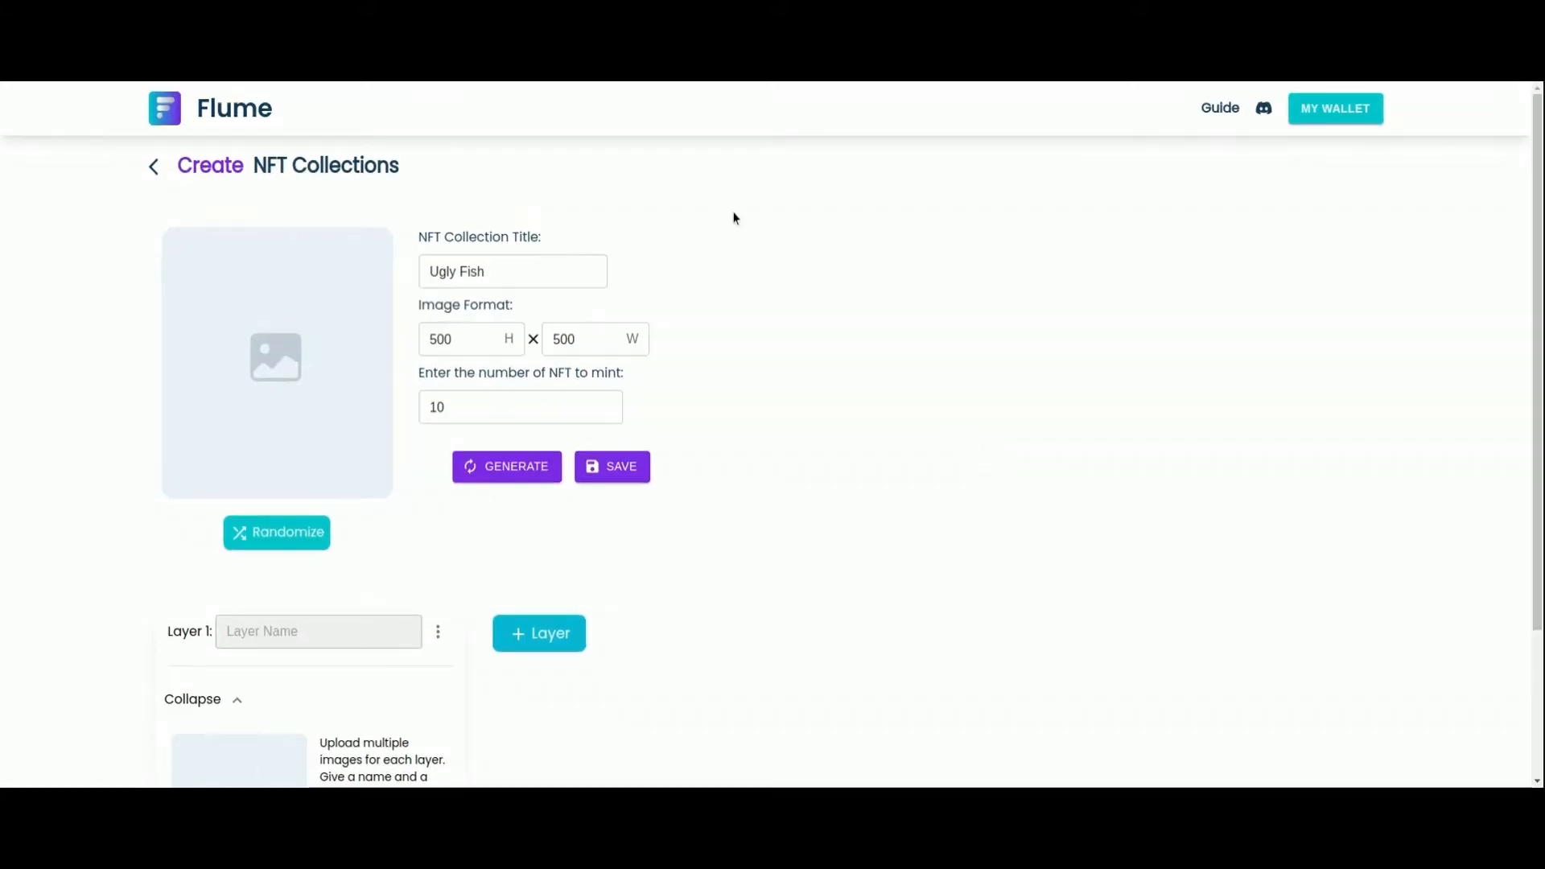
- Set the image format to 400 × 400 and the number of NFTs to mint to 10000
click(431, 331)
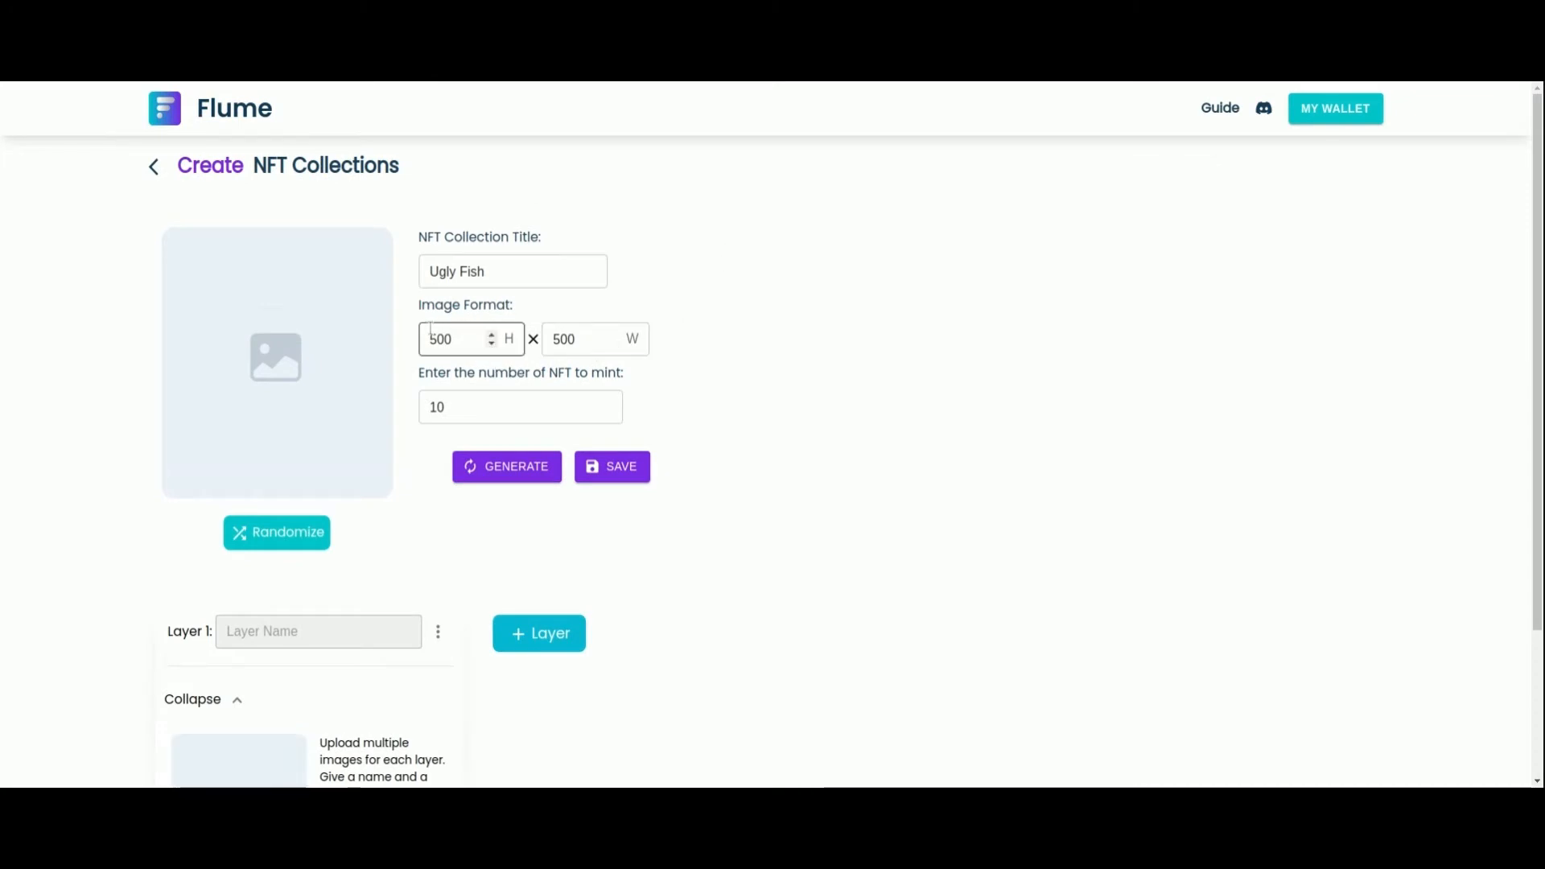
click(441, 338)
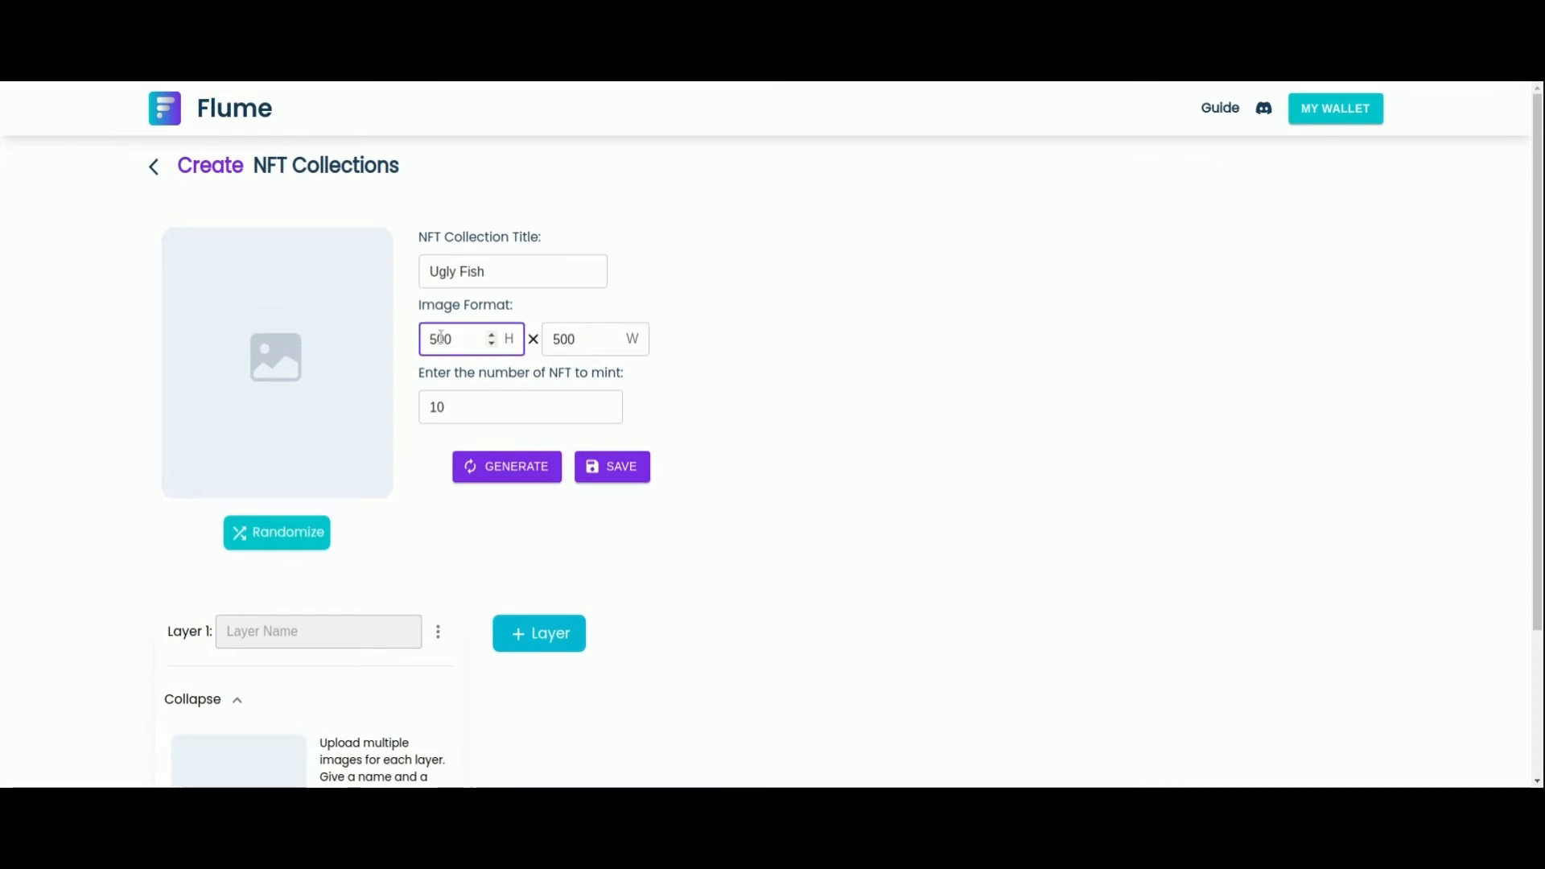
click(563, 341)
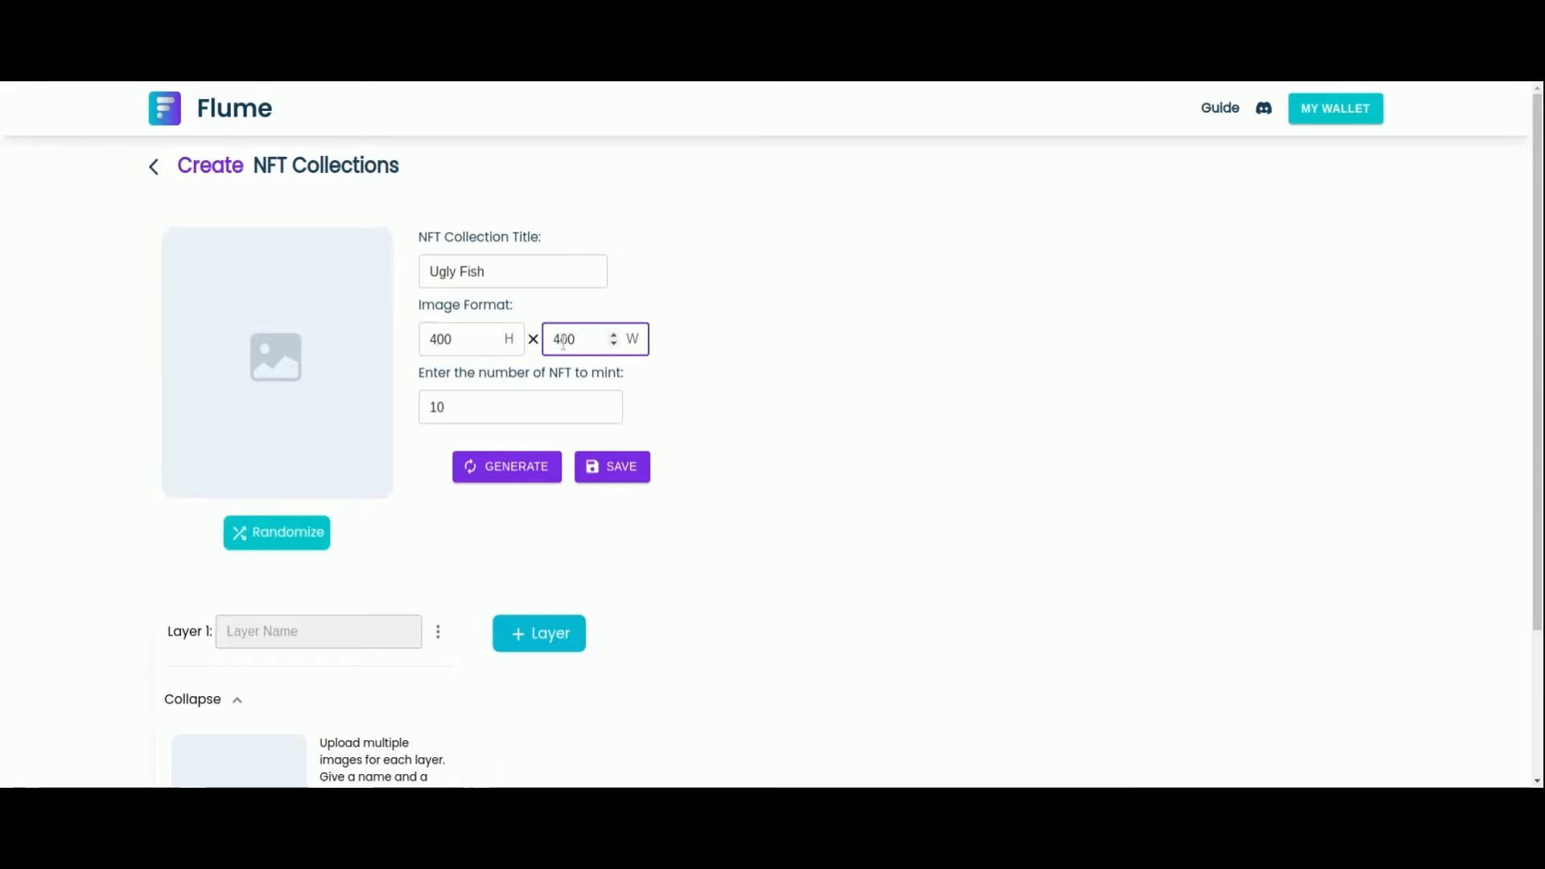
click(513, 398)
text(000)
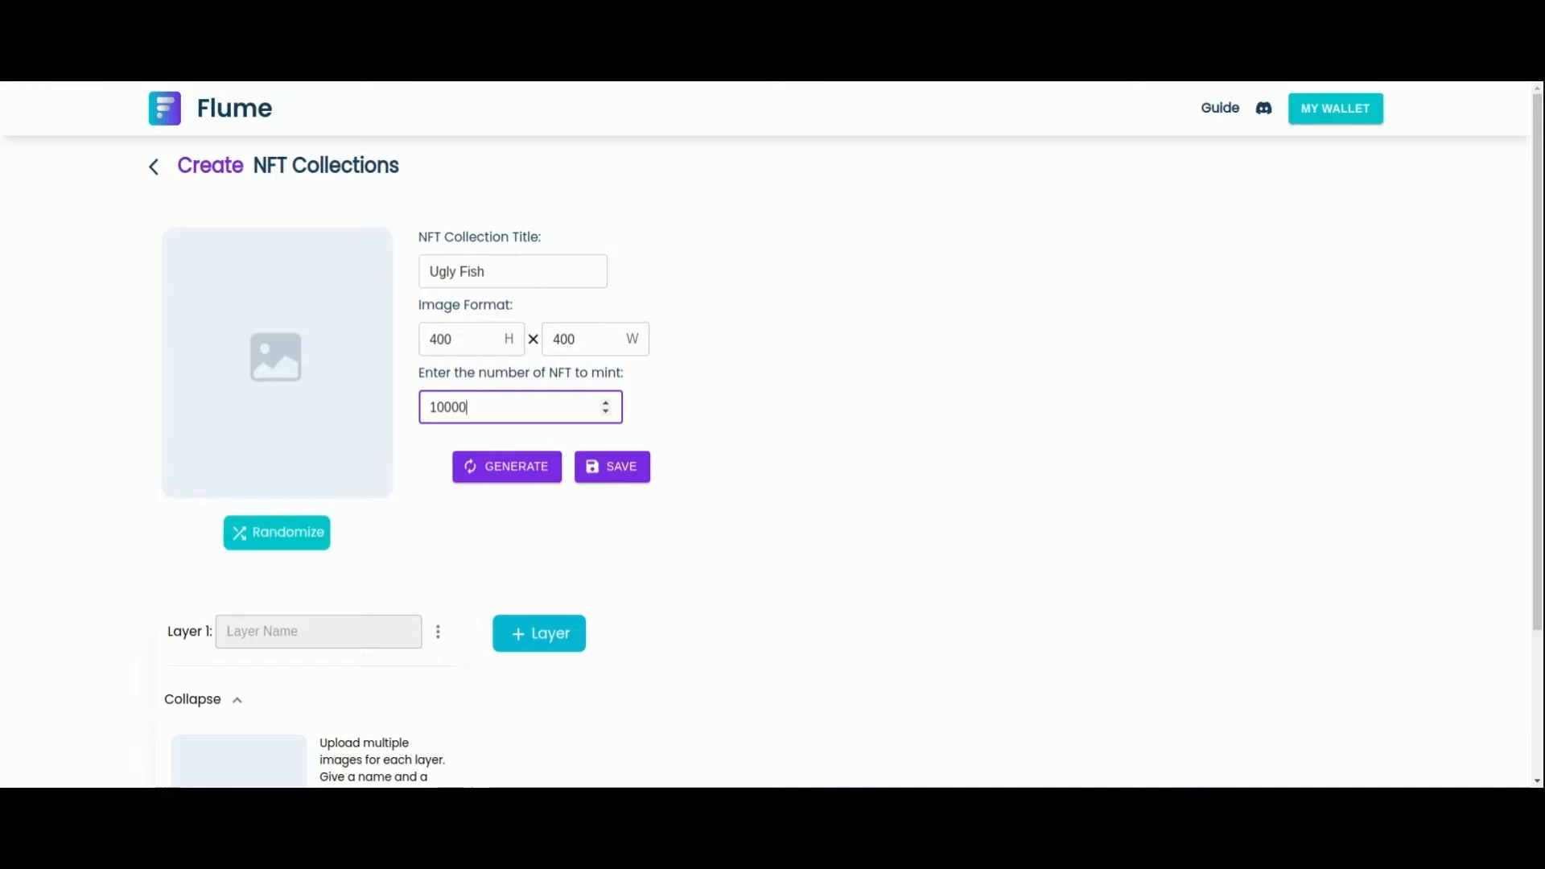
- Name layer 1 "Background"
scroll(325, 500, down, 2)
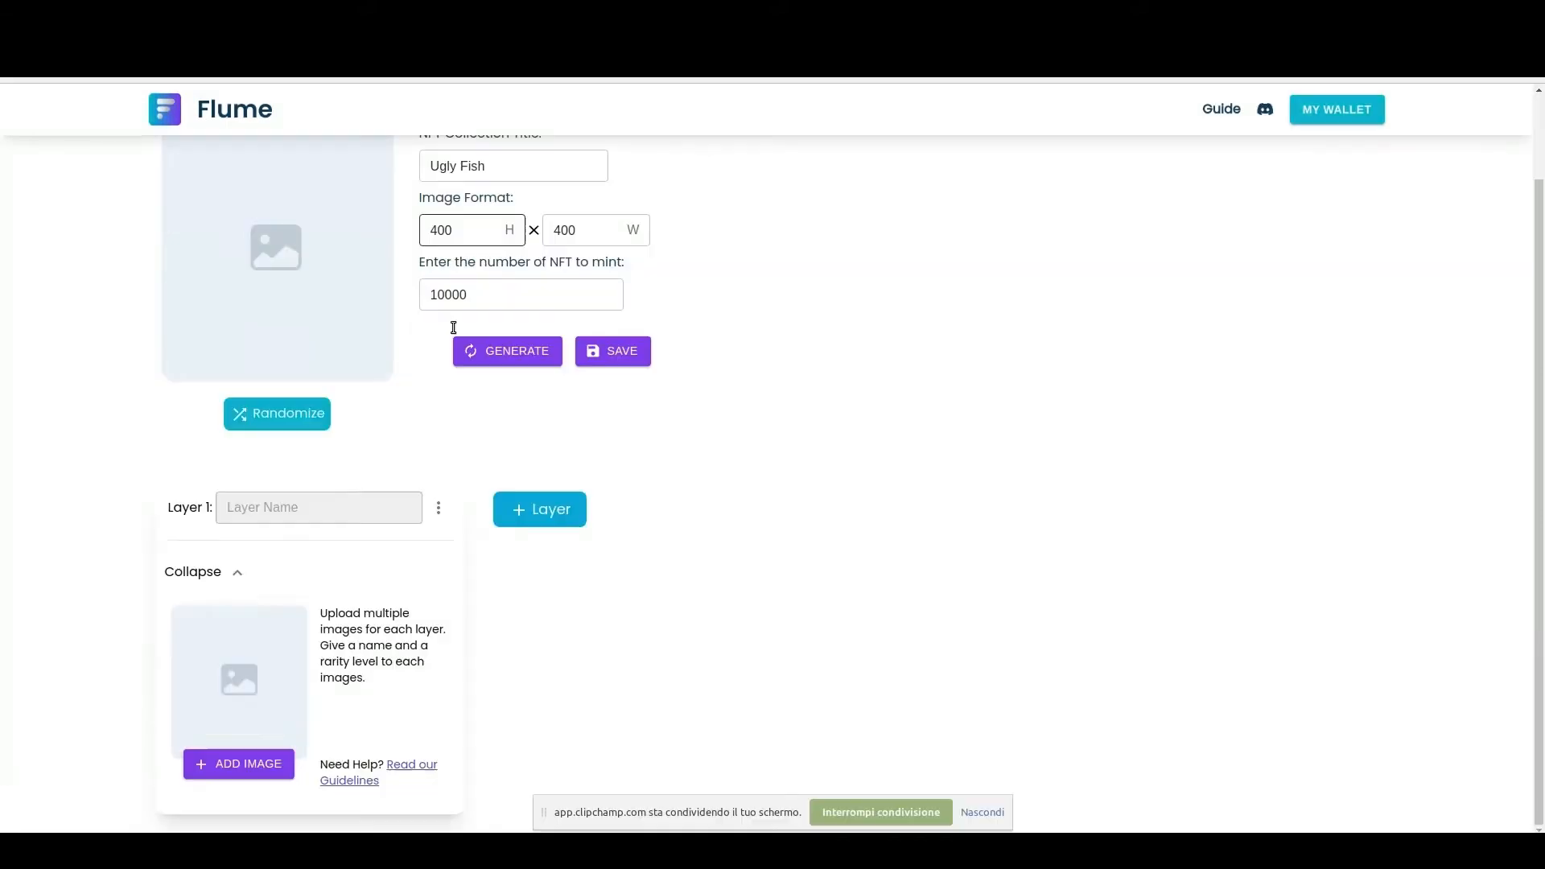
click(325, 501)
text(Background)
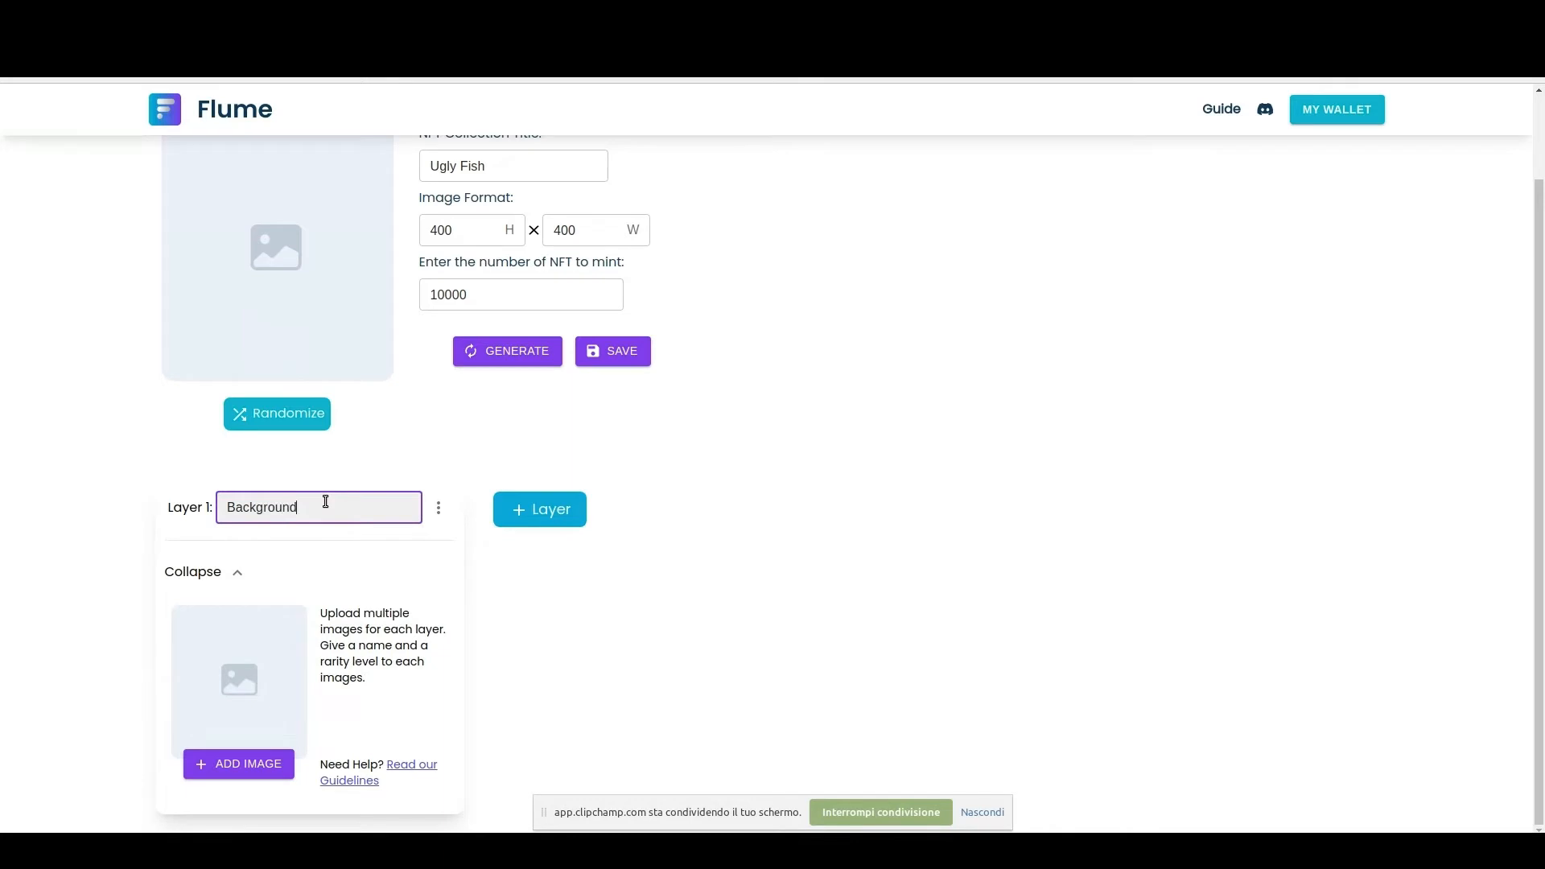
- Add "backgrounds - rose.png" from the backgrounds folder to the Background layer and name the image "Rose"
click(238, 764)
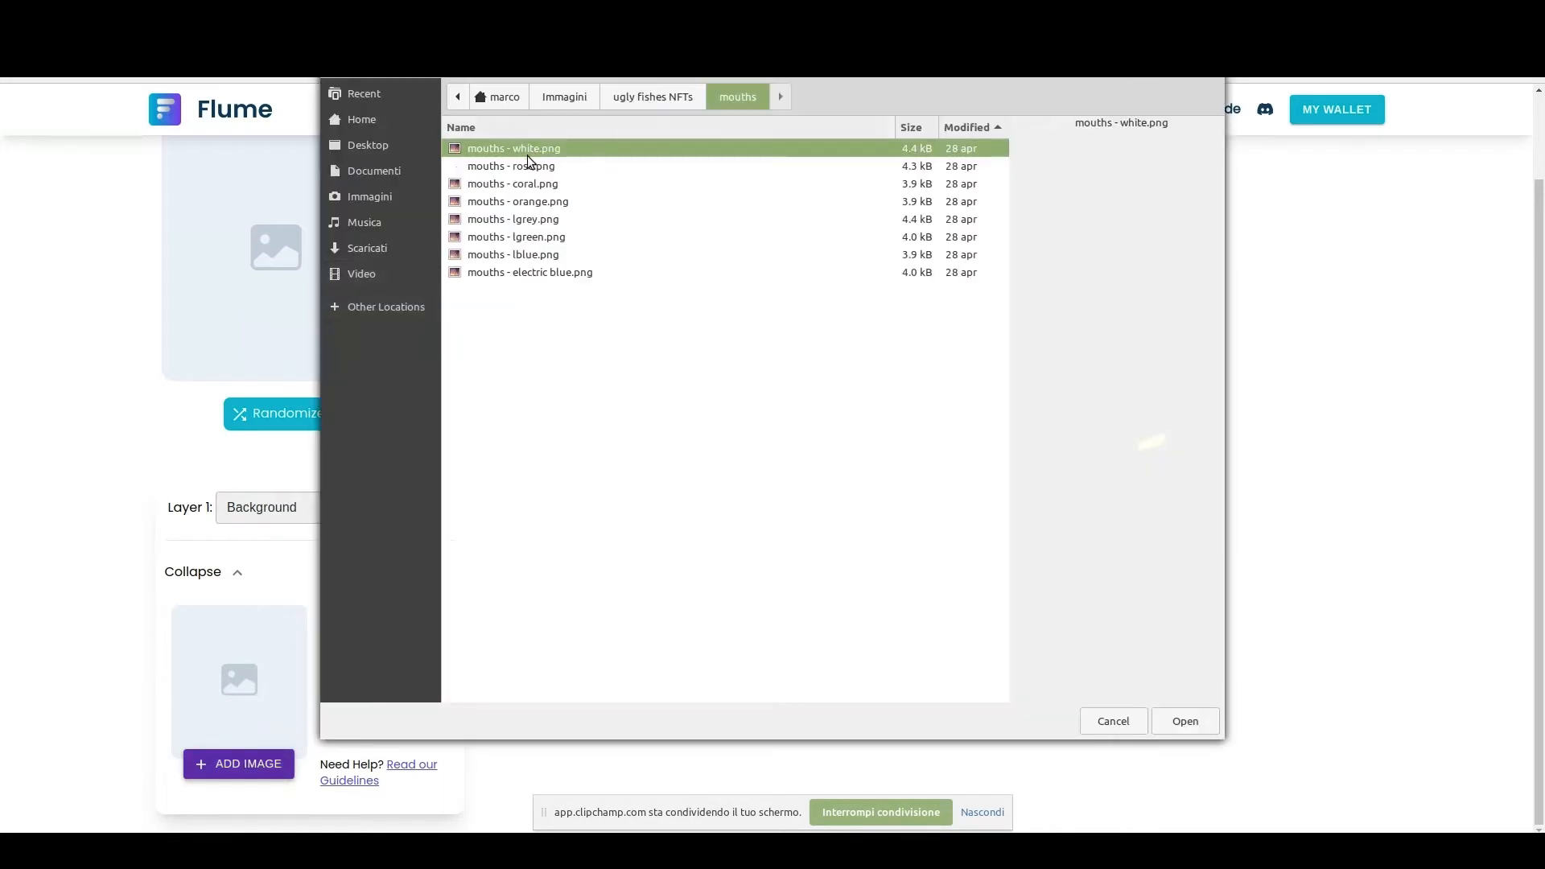
click(664, 101)
double_click(574, 148)
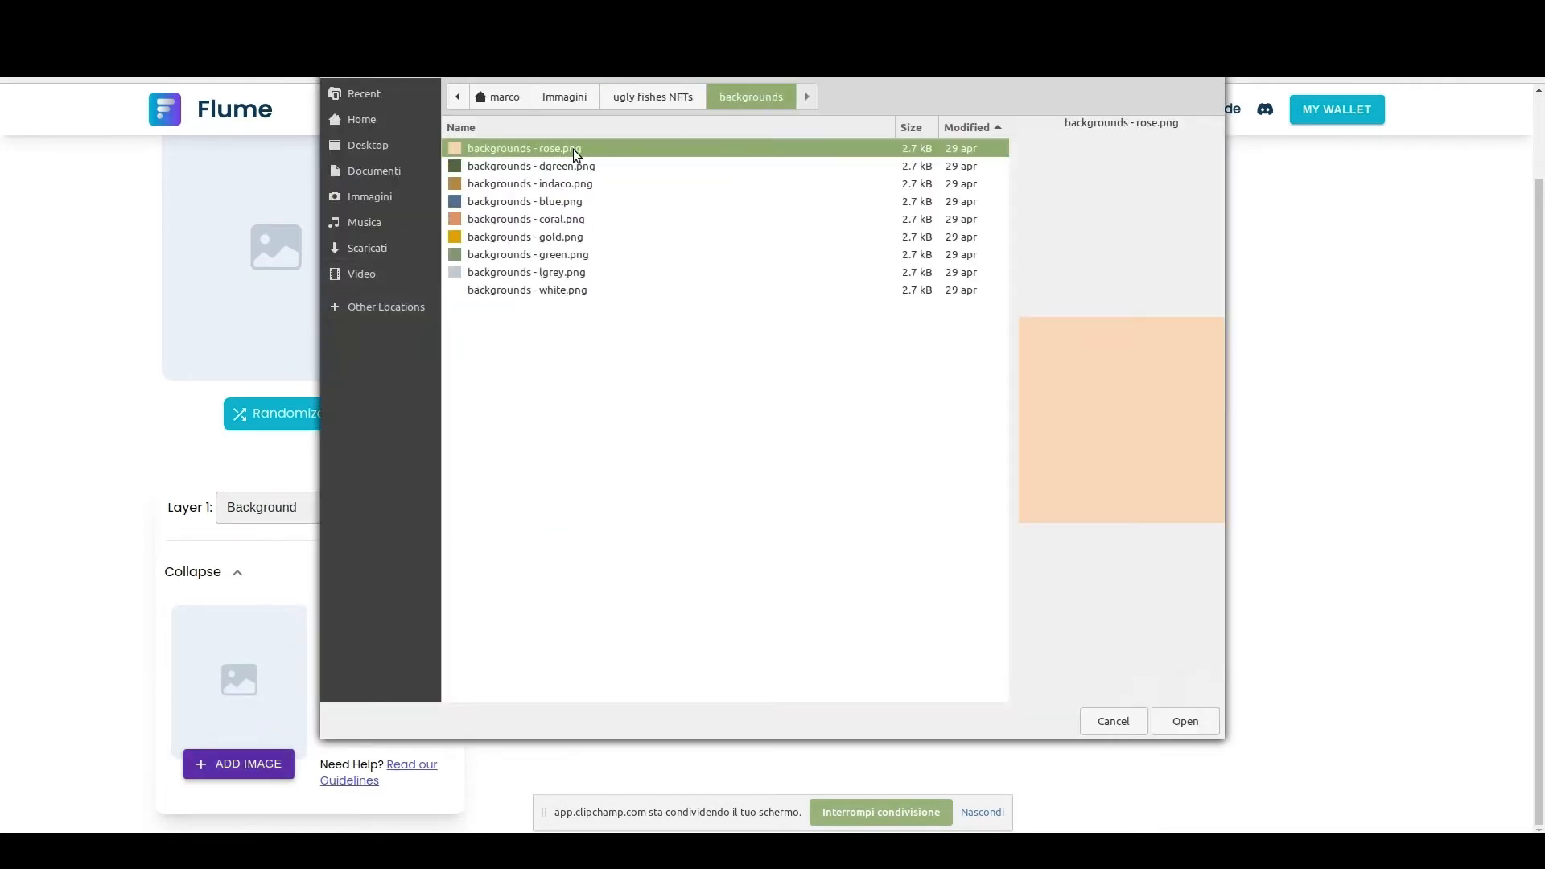
double_click(573, 148)
click(359, 658)
text(Rose)
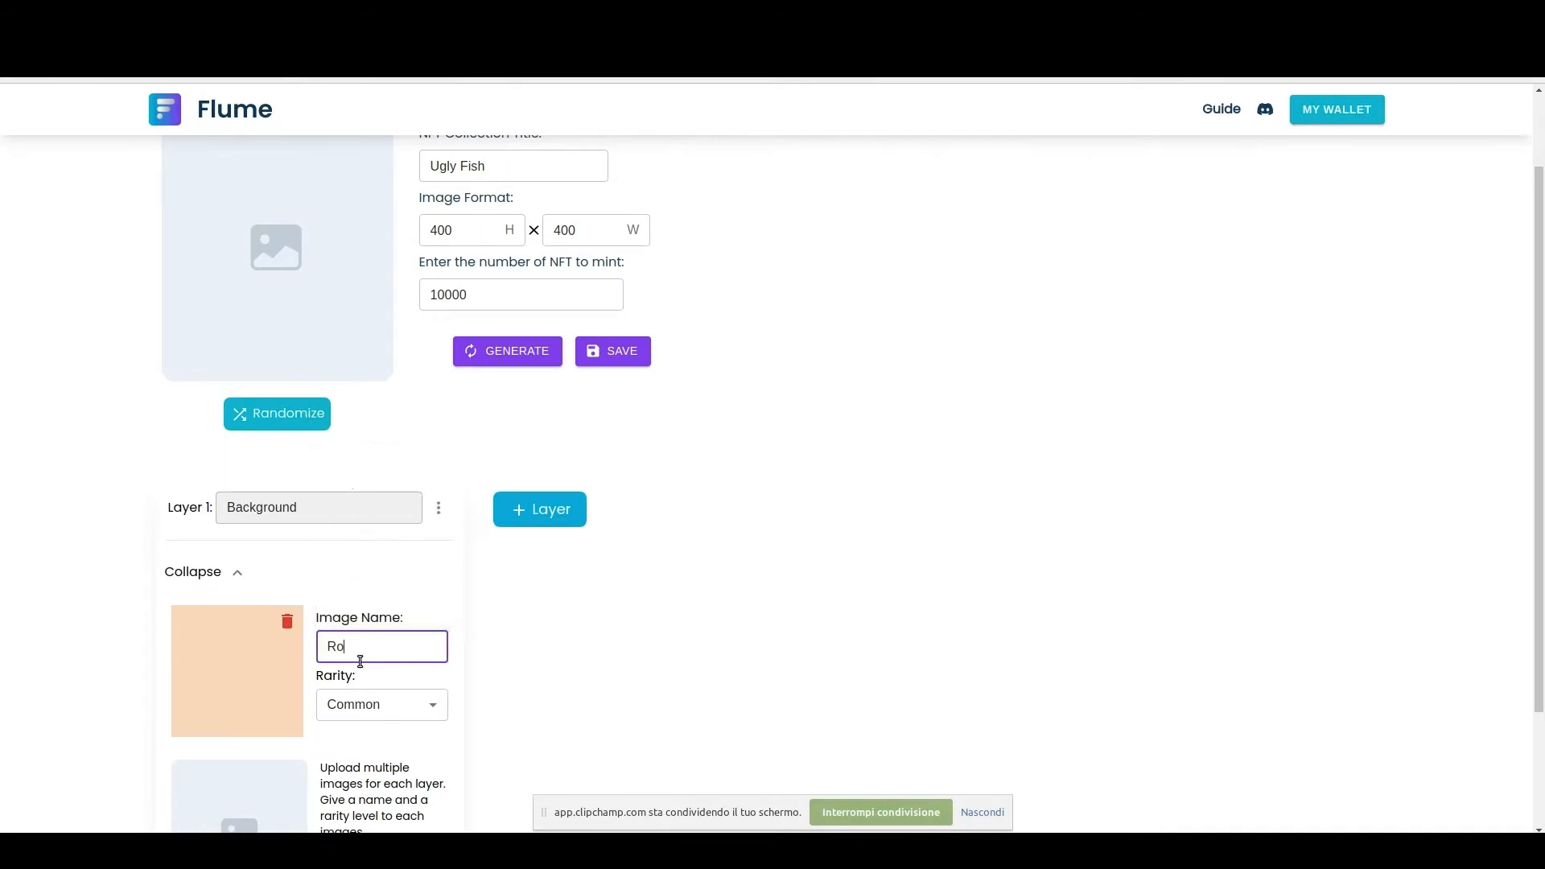
- Add "backgrounds - indaco.png" to the Background layer and name the image "Indigo"
scroll(359, 662, down, 2)
click(239, 774)
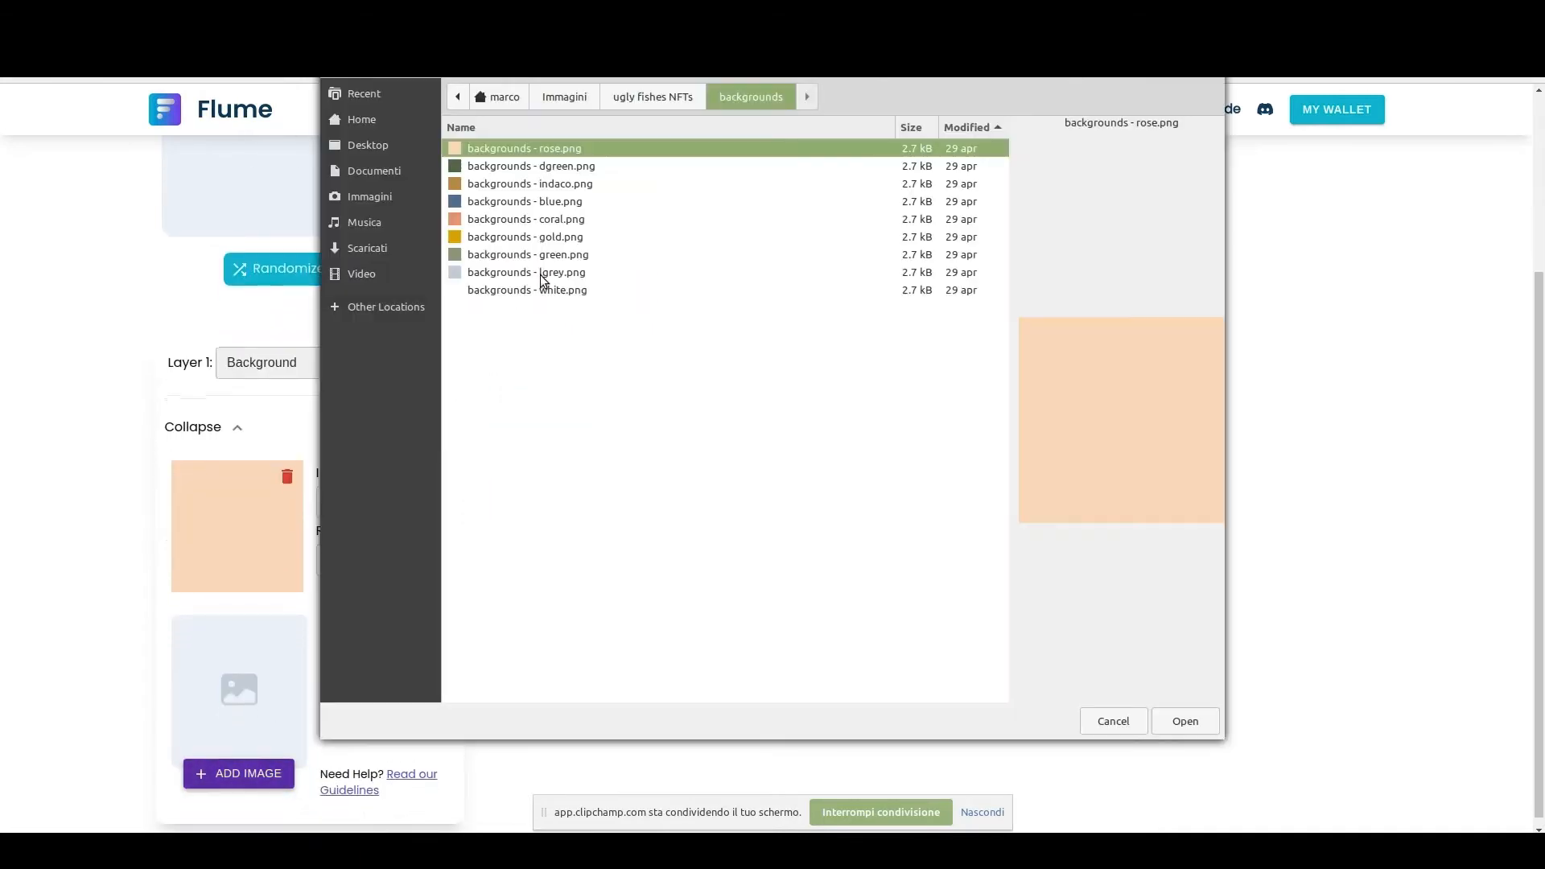
double_click(587, 183)
click(352, 650)
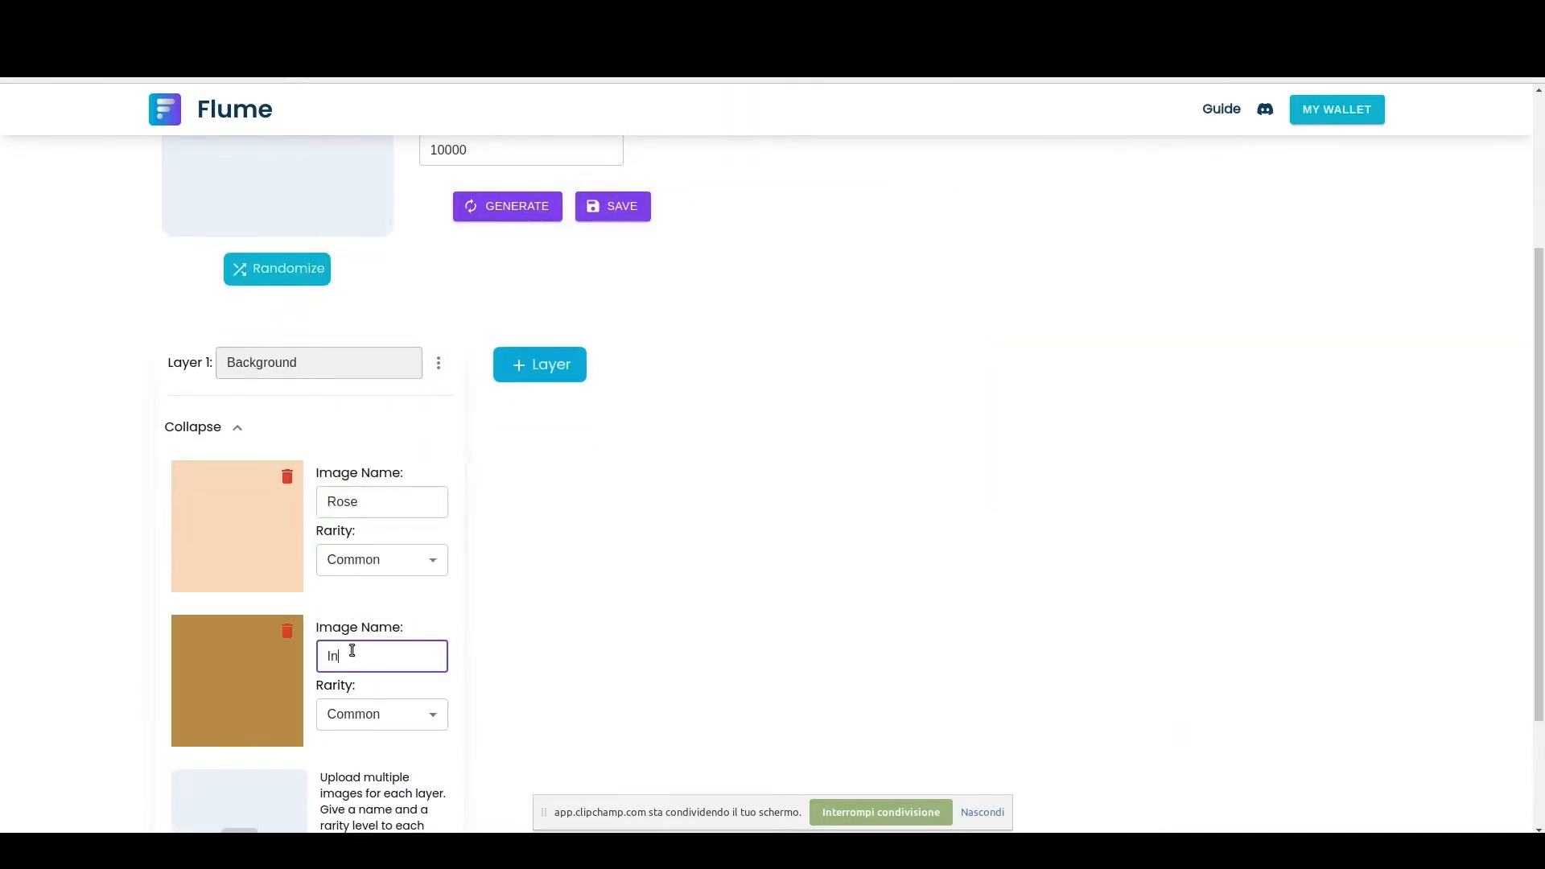
- Add "backgrounds - blue.png" to the Background layer and name the image "Blue"
scroll(352, 651, down, 2)
click(239, 763)
click(544, 203)
double_click(544, 203)
click(385, 656)
text(Blue)
- Add "backgrounds - coral.png" to the Background layer and name the image "Coral"
scroll(269, 801, down, 2)
click(266, 769)
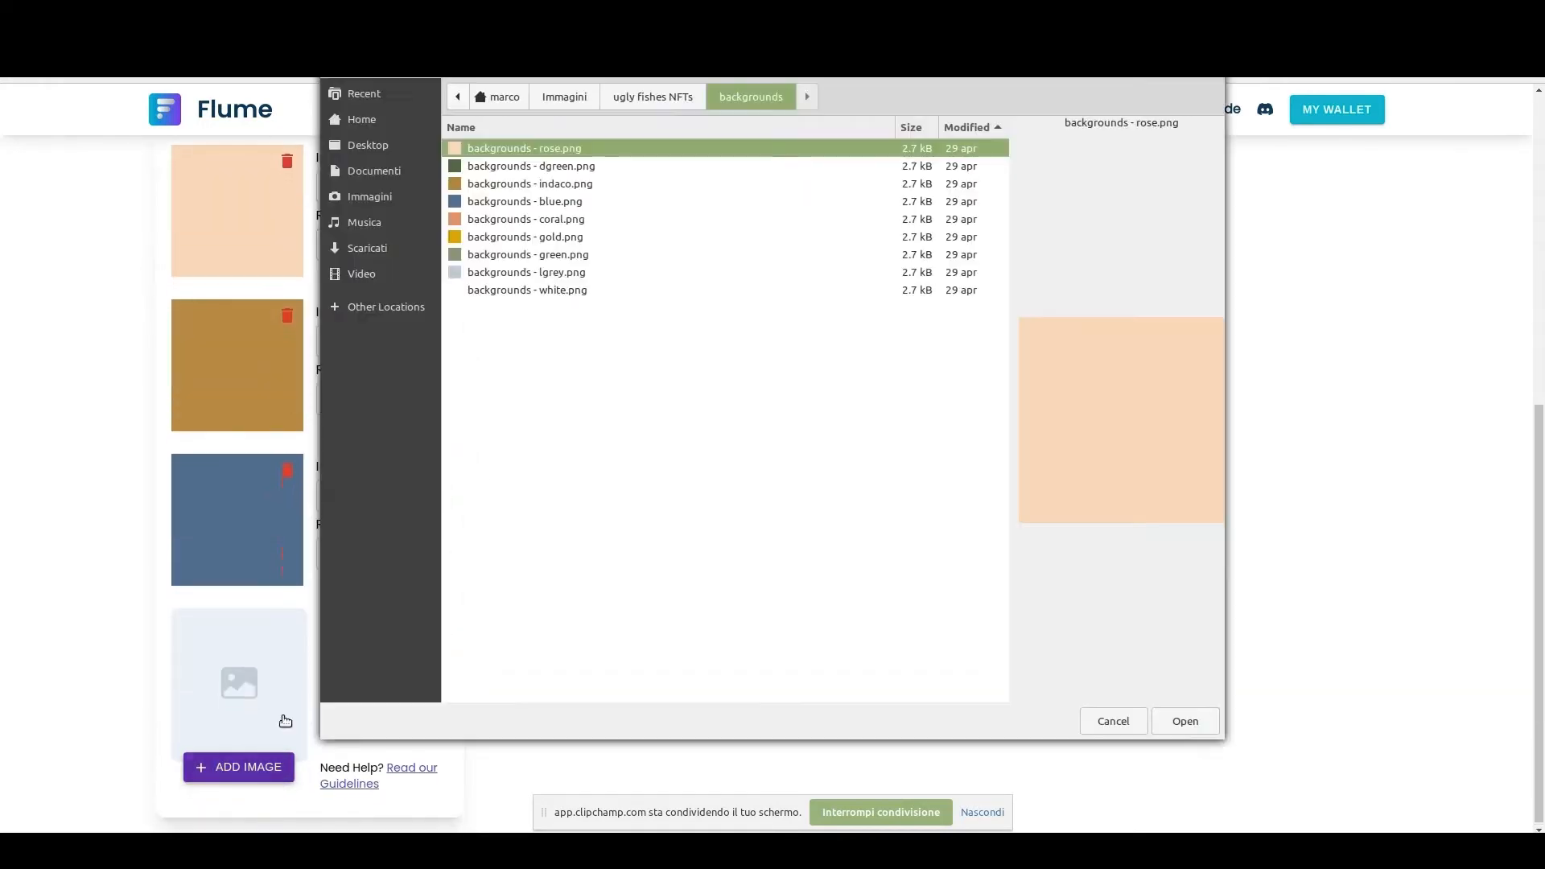
click(569, 219)
double_click(568, 219)
click(366, 650)
text(Coral)
- Add "backgrounds - gold.png" to the Background layer and name the image "Gold"
scroll(367, 652, down, 2)
click(260, 765)
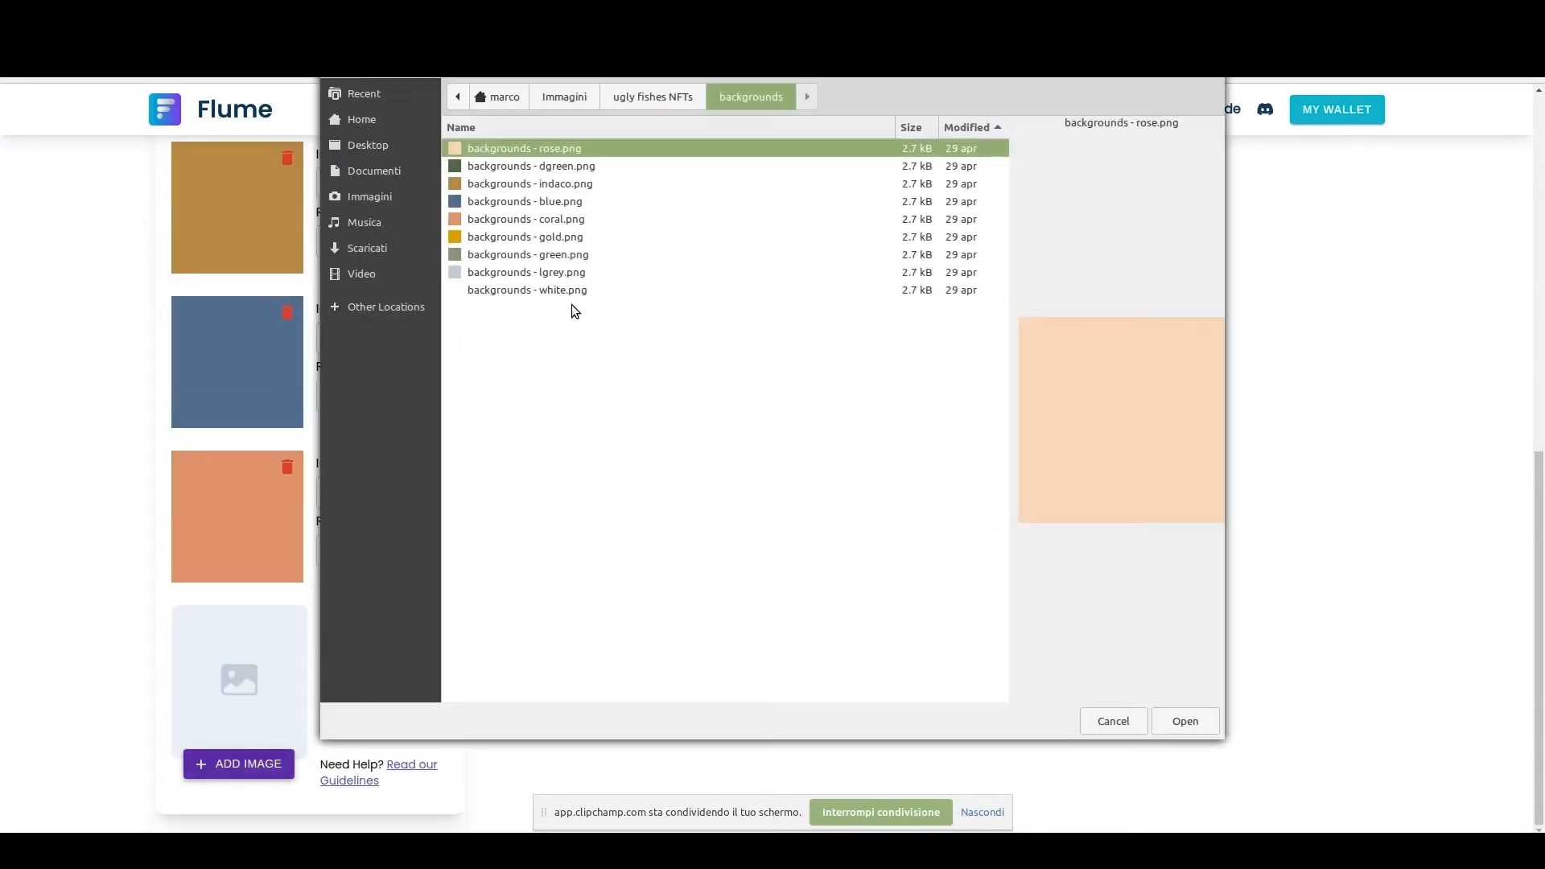
double_click(568, 230)
click(346, 645)
text(Gold)
- Add "backgrounds - green.png" to the Background layer and name the image "Green"
scroll(296, 721, down, 2)
click(239, 763)
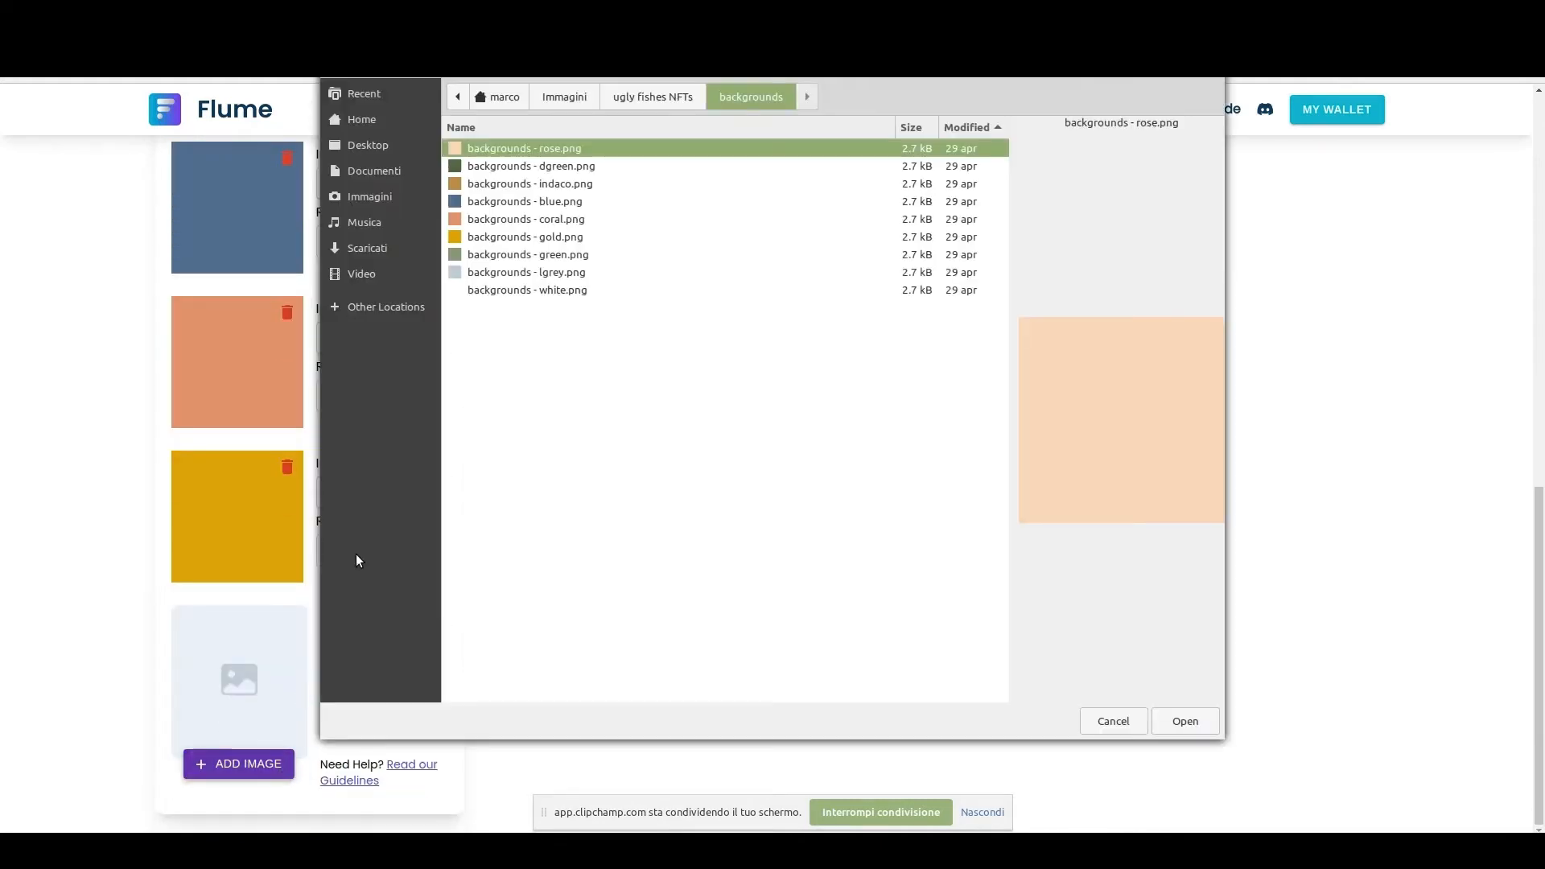
double_click(553, 258)
click(391, 649)
text(Green)
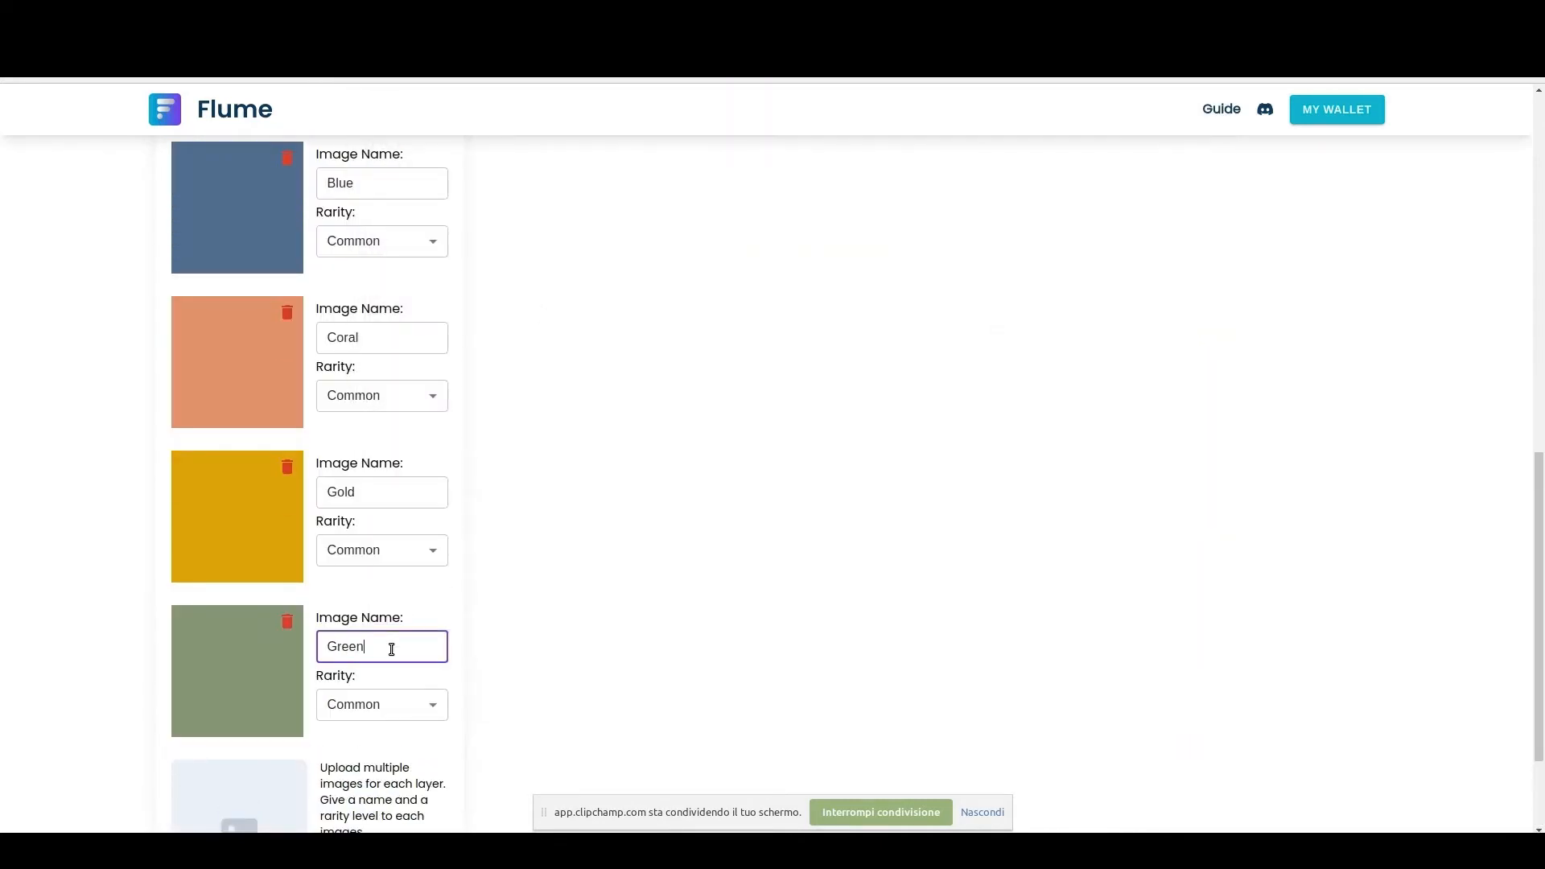
- Add "backgrounds - white.png" to the Background layer and name the image "White"
scroll(392, 649, down, 2)
click(234, 759)
double_click(541, 296)
click(396, 644)
text(White)
- Set the background rarities to Uncommon for Green and Blue, Super Rare for Gold, and Rare for Coral
click(399, 705)
click(399, 802)
click(399, 550)
click(395, 645)
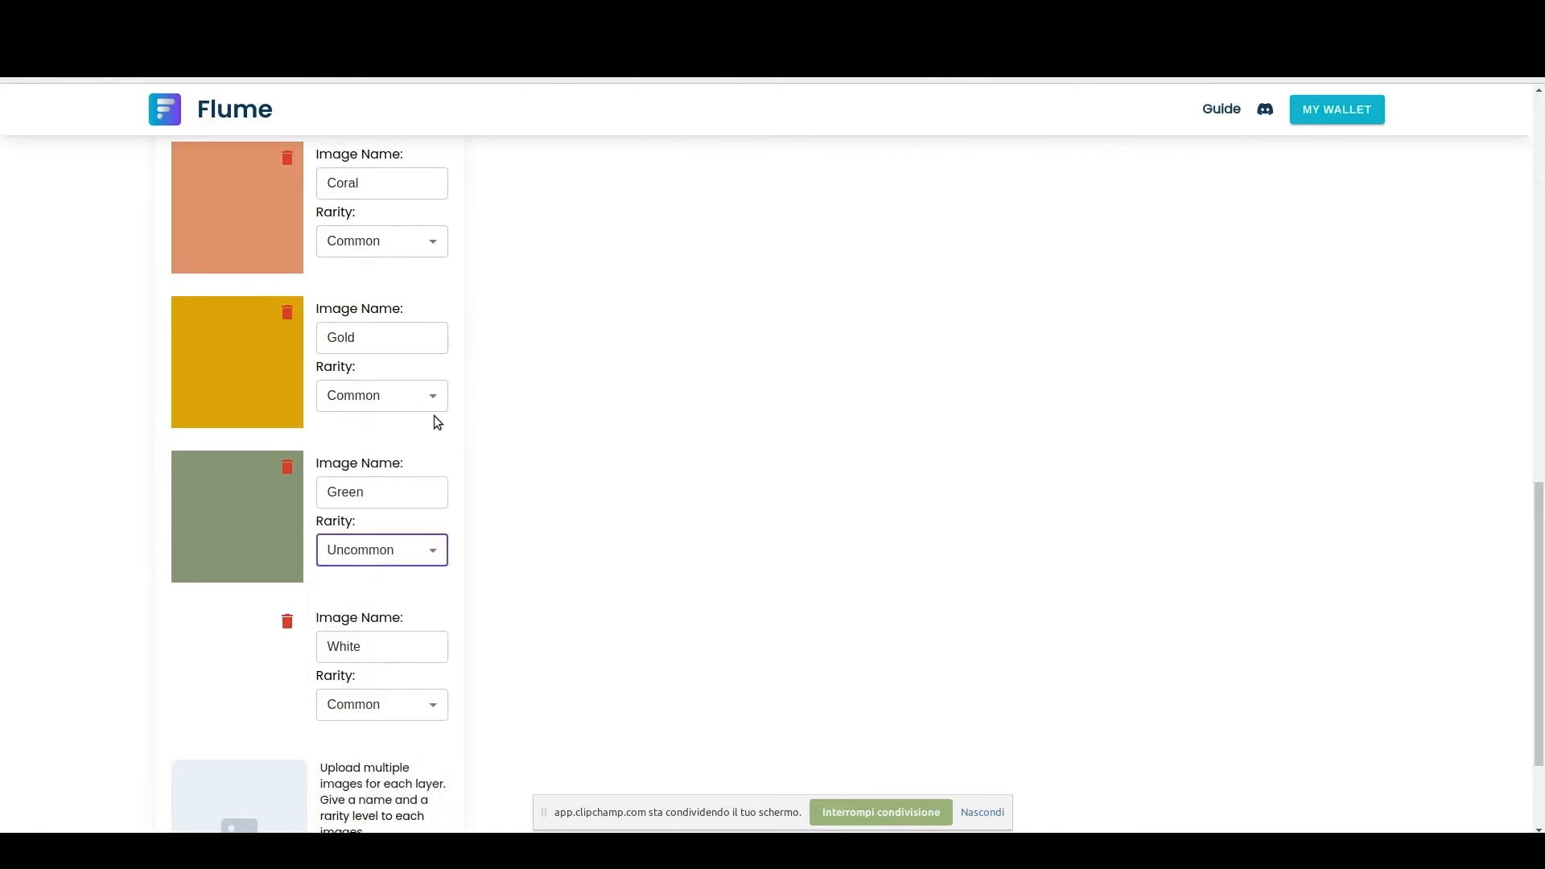
click(402, 395)
click(394, 432)
scroll(544, 359, up, 4)
scroll(490, 396, up, 3)
click(388, 680)
click(387, 774)
- Add a second layer and name it "Mouth"
scroll(510, 544, up, 8)
click(514, 543)
click(576, 531)
text(Mod)
- Add "mouths - white.png" from the mouths folder to the Mouth layer and name the image "White"
click(559, 568)
click(652, 97)
double_click(584, 153)
double_click(584, 152)
click(680, 451)
text(White)
- Add the orange mouth image to the Mouth layer and name it "Orange"
click(576, 723)
double_click(556, 225)
click(680, 610)
text(Orange)
- Add "mouths - lgreen.png" to the Mouth layer and name the image "Green"
scroll(680, 613, down, 2)
click(562, 763)
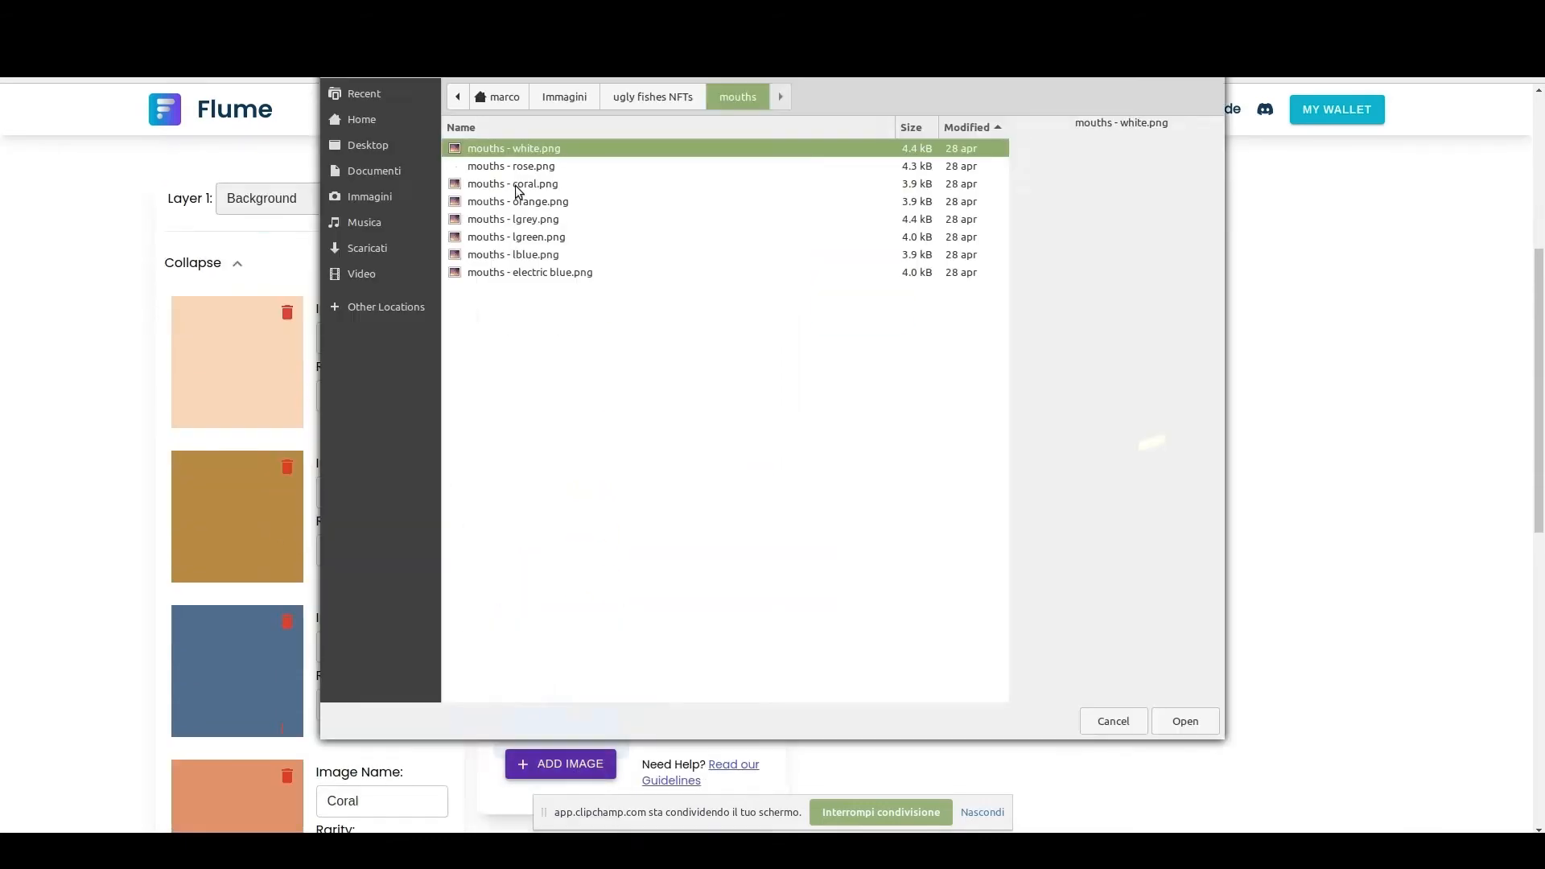
double_click(556, 235)
click(686, 655)
text(Green)
- Add "mouths - lgrey.png" to the Mouth layer and name the image "Grey"
scroll(688, 656, down, 3)
click(561, 668)
double_click(515, 219)
click(691, 554)
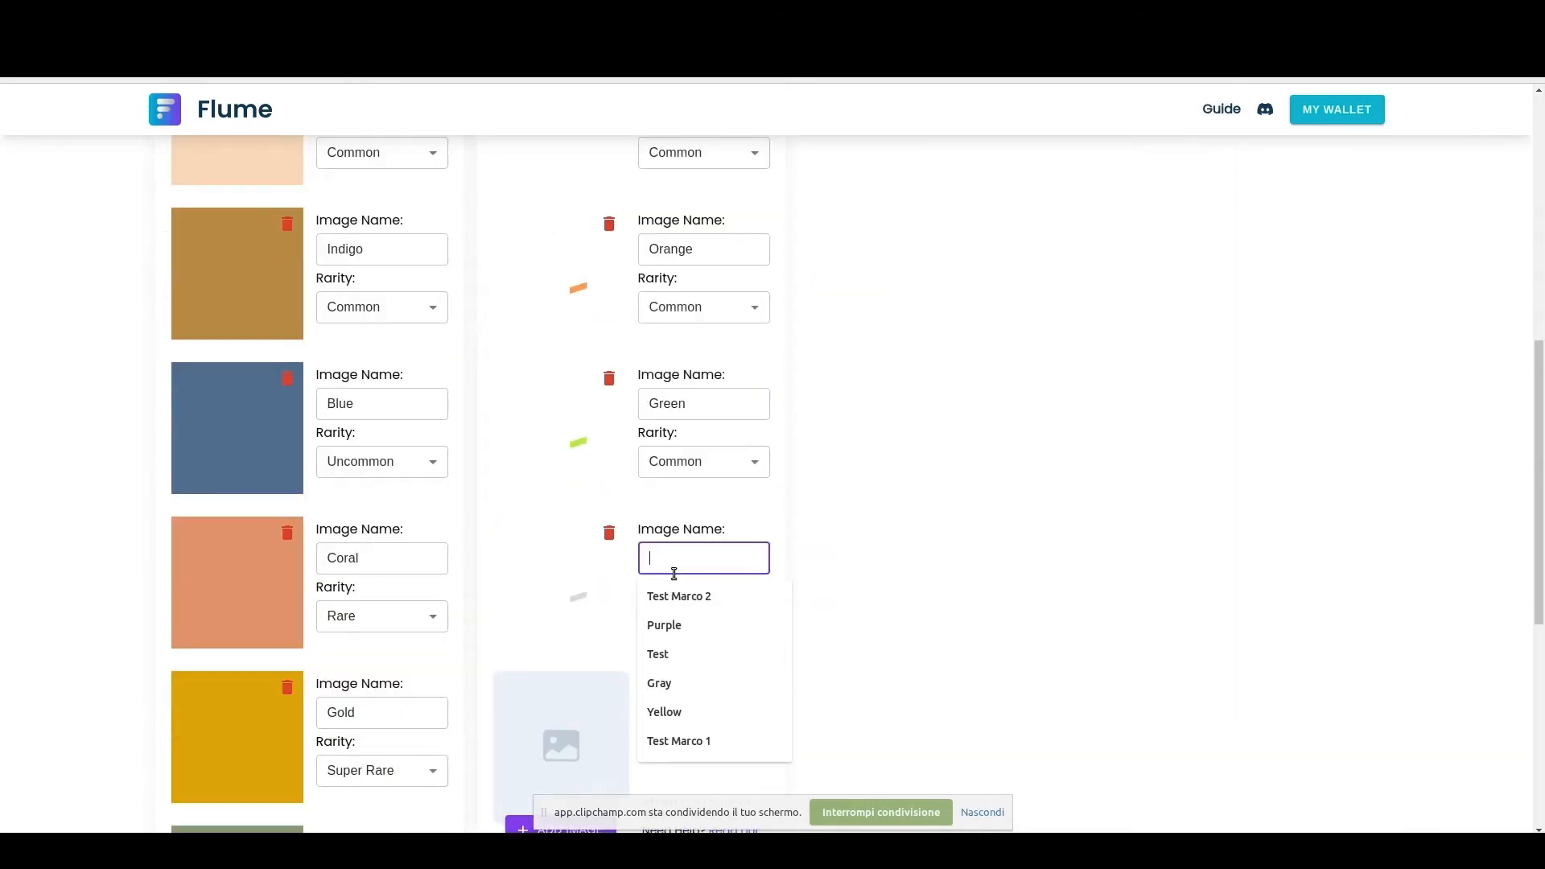
text(Grey)
- Add "mouths - electric blue.png" to the Mouth layer, name the image "Blue", and save the collection
scroll(692, 554, down, 1)
click(561, 758)
double_click(531, 273)
click(708, 638)
text(Blue)
scroll(708, 638, up, 10)
click(611, 350)
scroll(466, 306, up, 2)
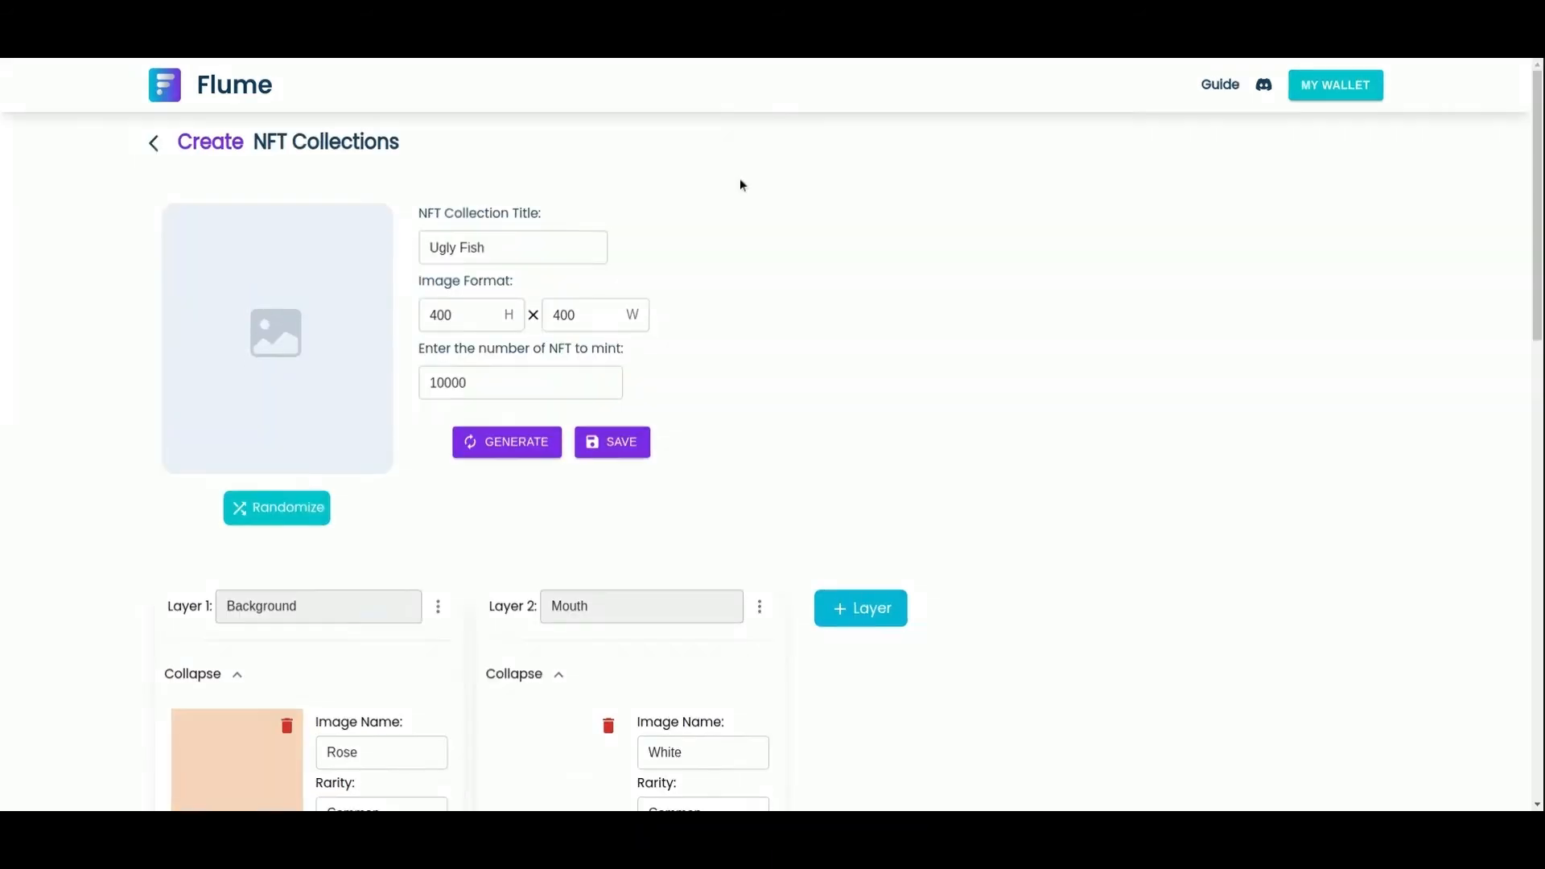
- Add a third layer named "Eyes" and give it the yellow eyes image, named "Yellow"
scroll(741, 185, down, 2)
click(860, 423)
click(893, 431)
text(Eyes)
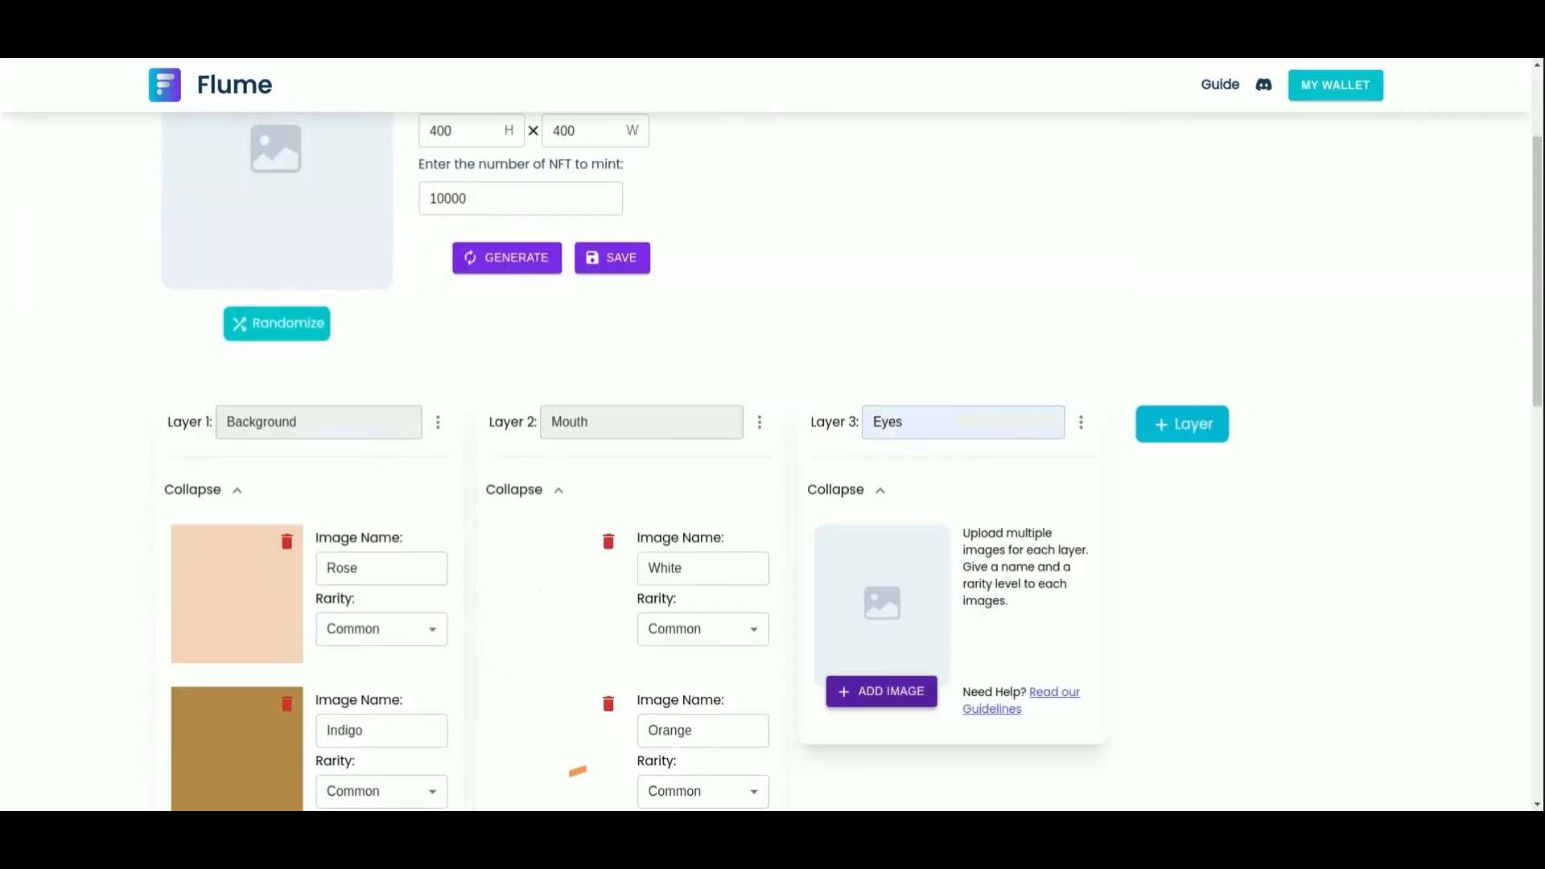
click(893, 692)
click(990, 567)
text(Yellow)
- Add the red eyes image named "Red" to the Eyes layer and set Yellow's rarity to Uncommon
scroll(989, 568, down, 2)
click(920, 684)
click(1014, 547)
text(Red)
click(1034, 445)
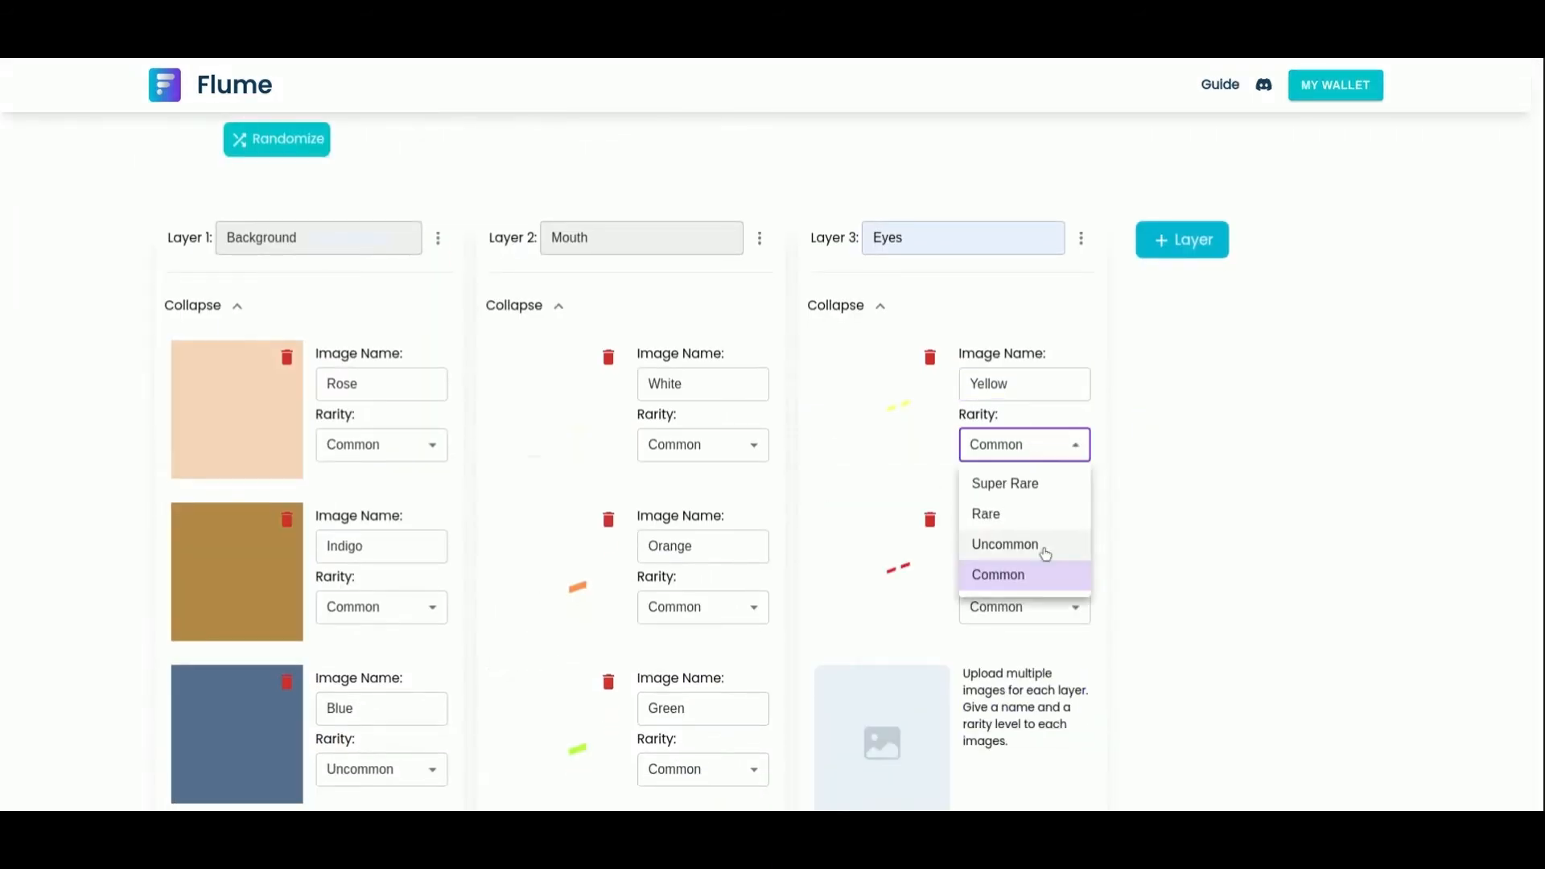
click(1045, 547)
- Add another image to the Eyes layer and name it "White"
scroll(1045, 547, down, 2)
click(925, 674)
click(1012, 549)
text(White)
- Add another image to the Eyes layer and name it "Brown"
scroll(1012, 549, down, 3)
click(914, 585)
click(1025, 451)
text(Brown)
click(1034, 514)
- Collapse the Eyes, Mouth and Background layers
scroll(1048, 373, up, 6)
click(882, 426)
click(559, 426)
click(237, 426)
- Add a fourth layer and name it "Left Side"
click(1186, 607)
scroll(1186, 607, down, 2)
click(317, 551)
text(Left Side)
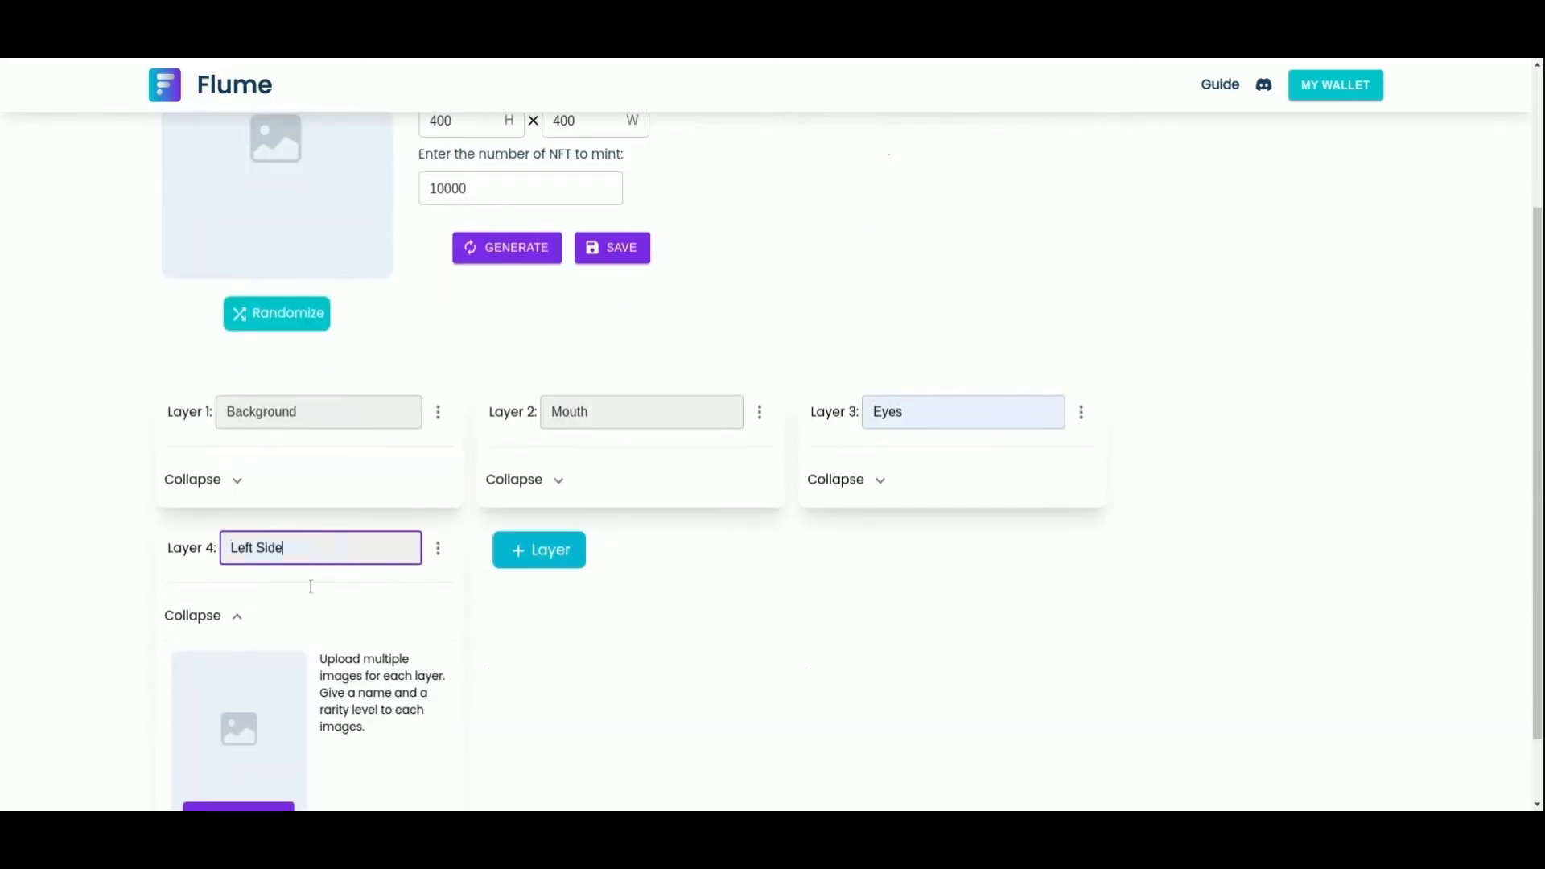
- Add the yellow and violet images to the Left Side layer and name them "Yellow" and "Violet"
click(263, 732)
click(348, 614)
text(Yellow)
scroll(348, 616, down, 2)
click(269, 737)
click(390, 616)
text(Violet)
- Add the red image to the Left Side layer, name it "Red", and set its rarity to Uncommon
scroll(390, 617, down, 2)
click(262, 761)
click(386, 637)
text(Red)
click(389, 576)
click(387, 674)
- Add the pink image to the Left Side layer and name it "Purple"
click(261, 735)
click(385, 612)
text(Purple)
- Add the blue image named "Blue" to the Left Side layer and set Purple's rarity to Rare
click(261, 737)
click(385, 611)
text(Blue)
click(394, 510)
click(395, 580)
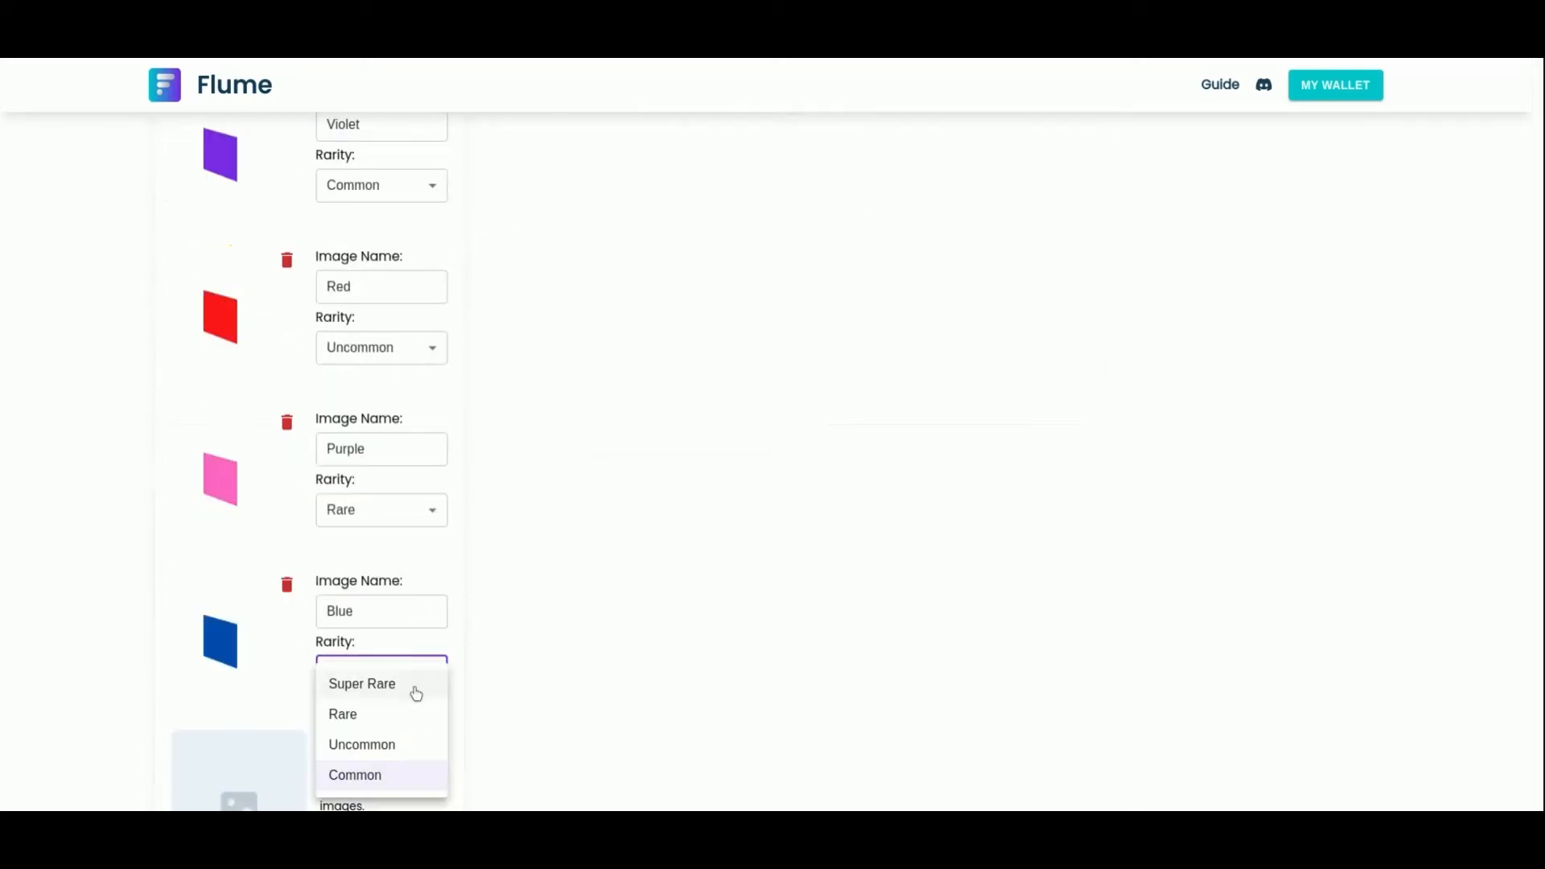
- Add a fifth layer and name it "Right Side"
scroll(418, 690, up, 6)
click(539, 310)
click(631, 307)
text(Right Side)
- Add the violet image to the Right Side layer and name it "Violet"
click(570, 577)
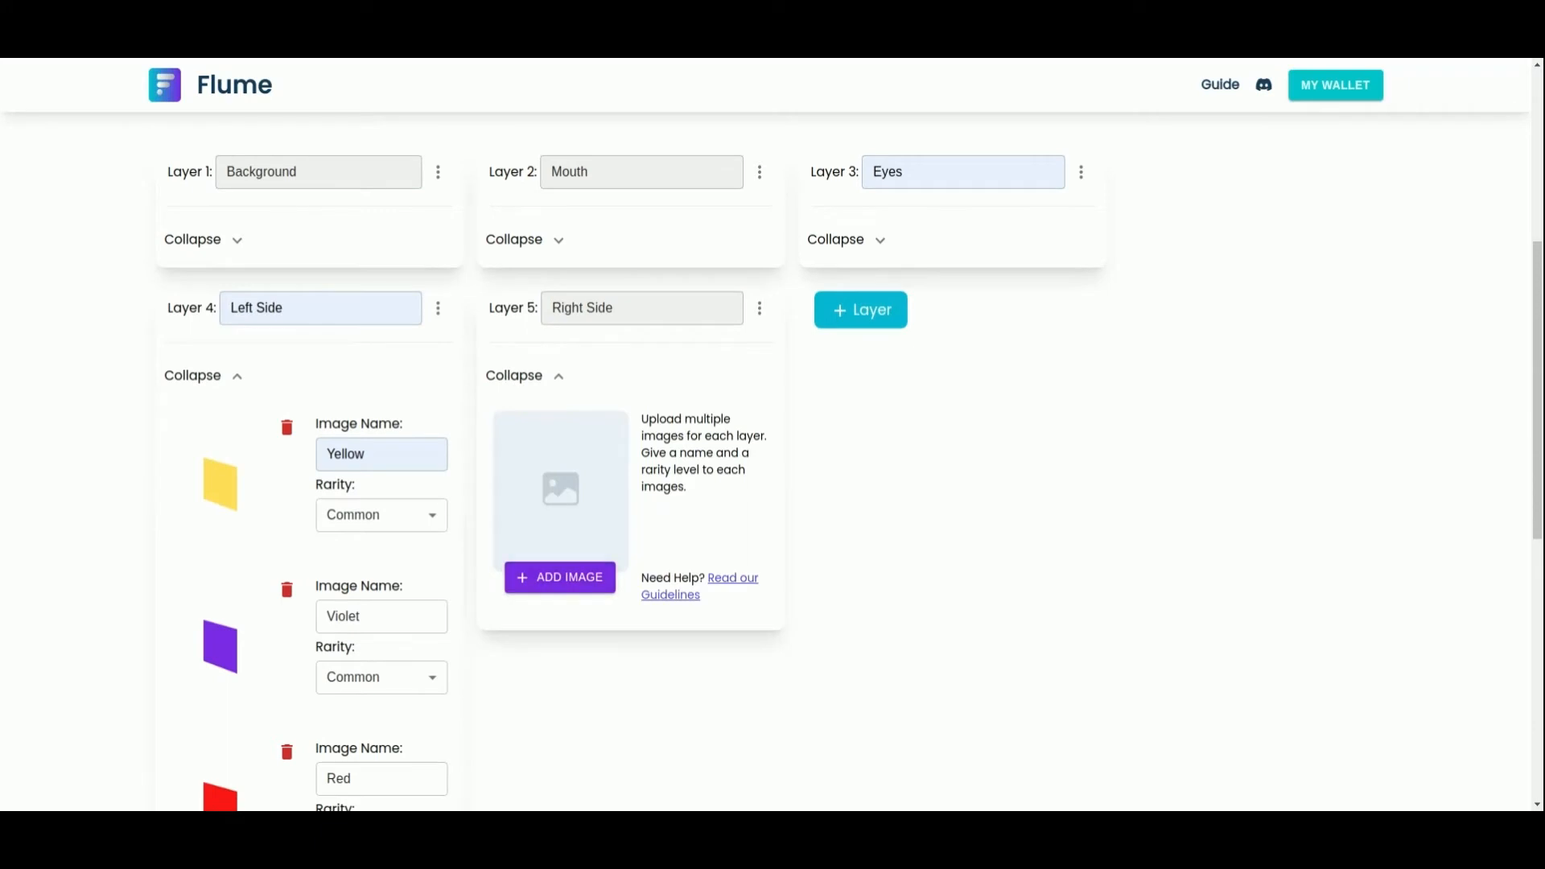
click(684, 454)
text(Violet)
- Add the orange image named "Orange" to the Right Side layer and set Violet's rarity to Super Rare
click(570, 752)
click(708, 515)
click(727, 557)
click(714, 613)
text(Orange)
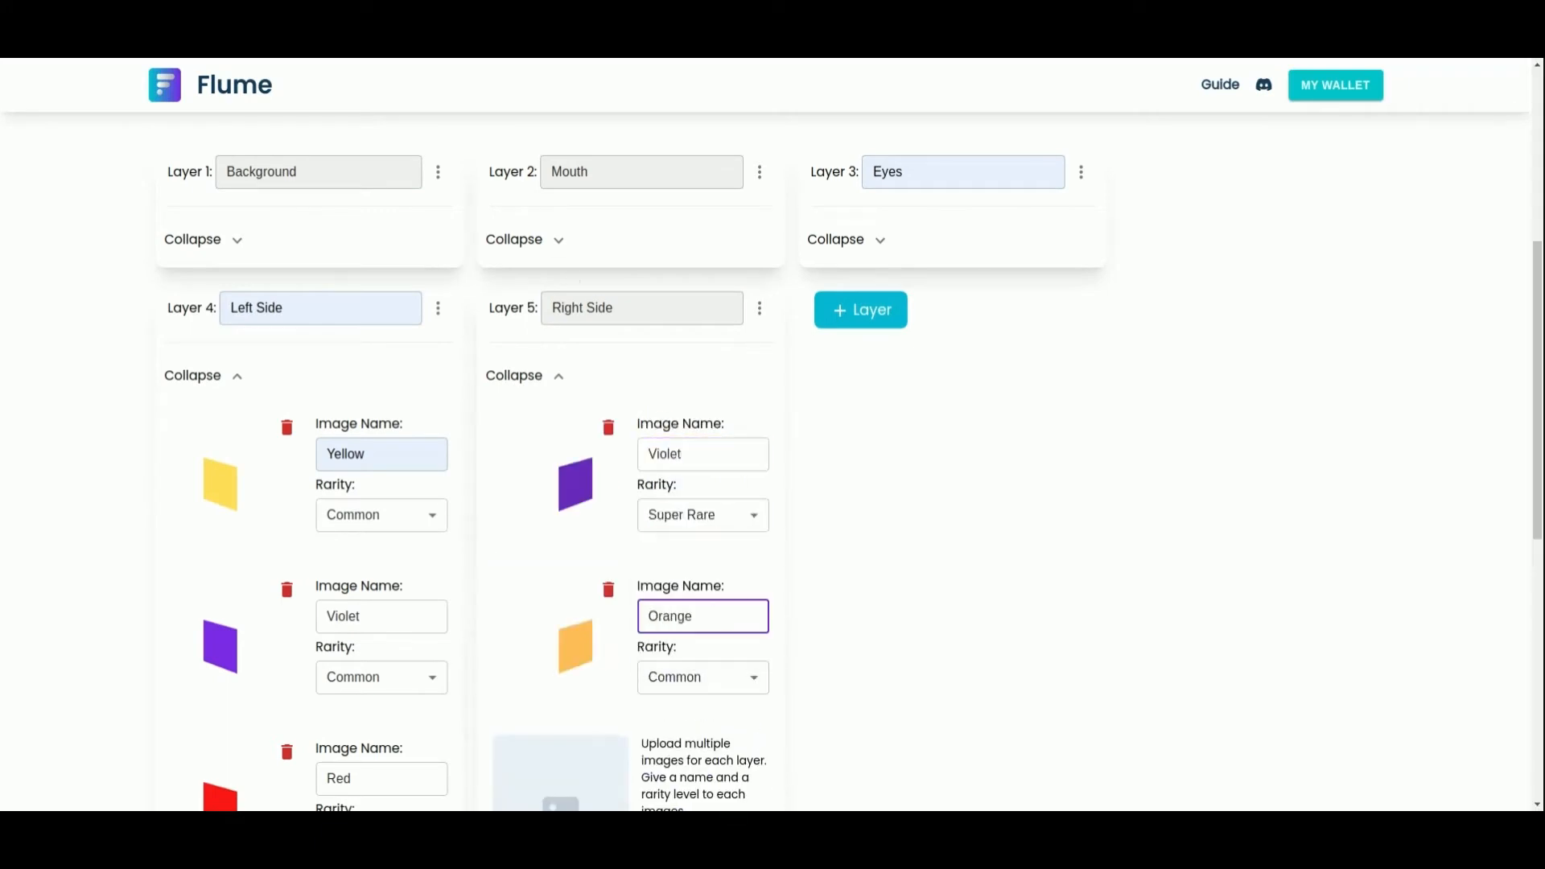
- Replace the Orange image in the Right Side layer with the light blue image and name it "Light Blue"
click(609, 592)
click(572, 741)
click(701, 616)
text(Light Blue)
- Add another image to the Right Side layer and name it "Gray"
scroll(701, 620, down, 2)
click(573, 701)
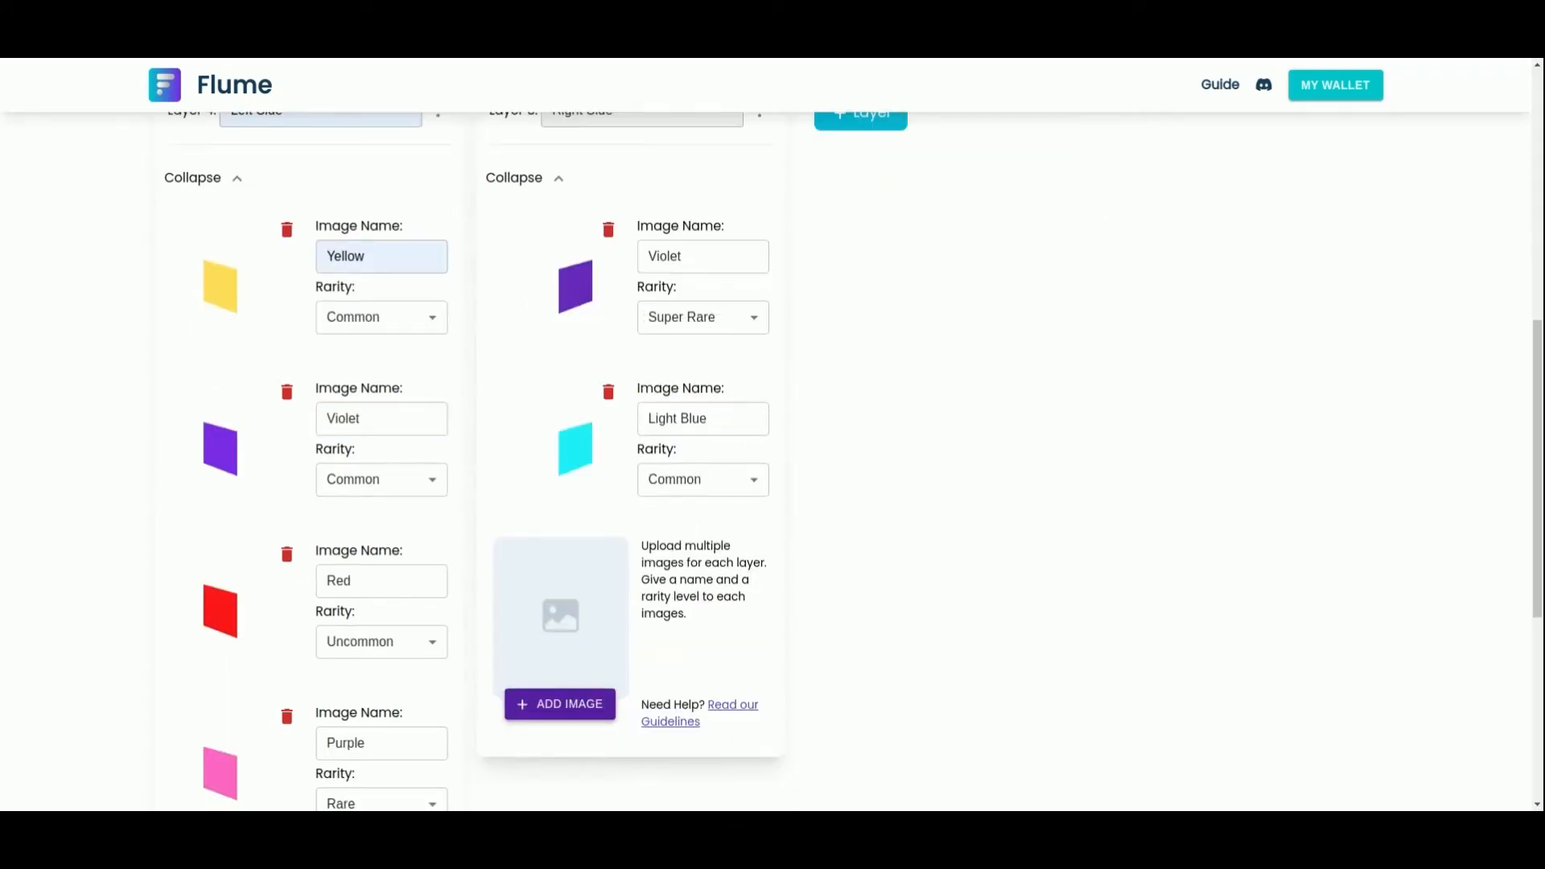
click(703, 580)
text(Gray)
- Save the collection and randomize the preview image
scroll(703, 581, up, 7)
click(612, 443)
click(288, 513)
- Reorder the layers to Background, Right Side, Eyes, Left Side, Mouth and save the collection
click(760, 606)
click(811, 679)
click(1124, 683)
click(438, 743)
click(509, 762)
click(488, 726)
click(1080, 607)
click(1126, 648)
click(619, 442)
- Add a sixth layer and name it "Upper Side"
scroll(652, 493, down, 4)
click(859, 693)
text(Upper Side)
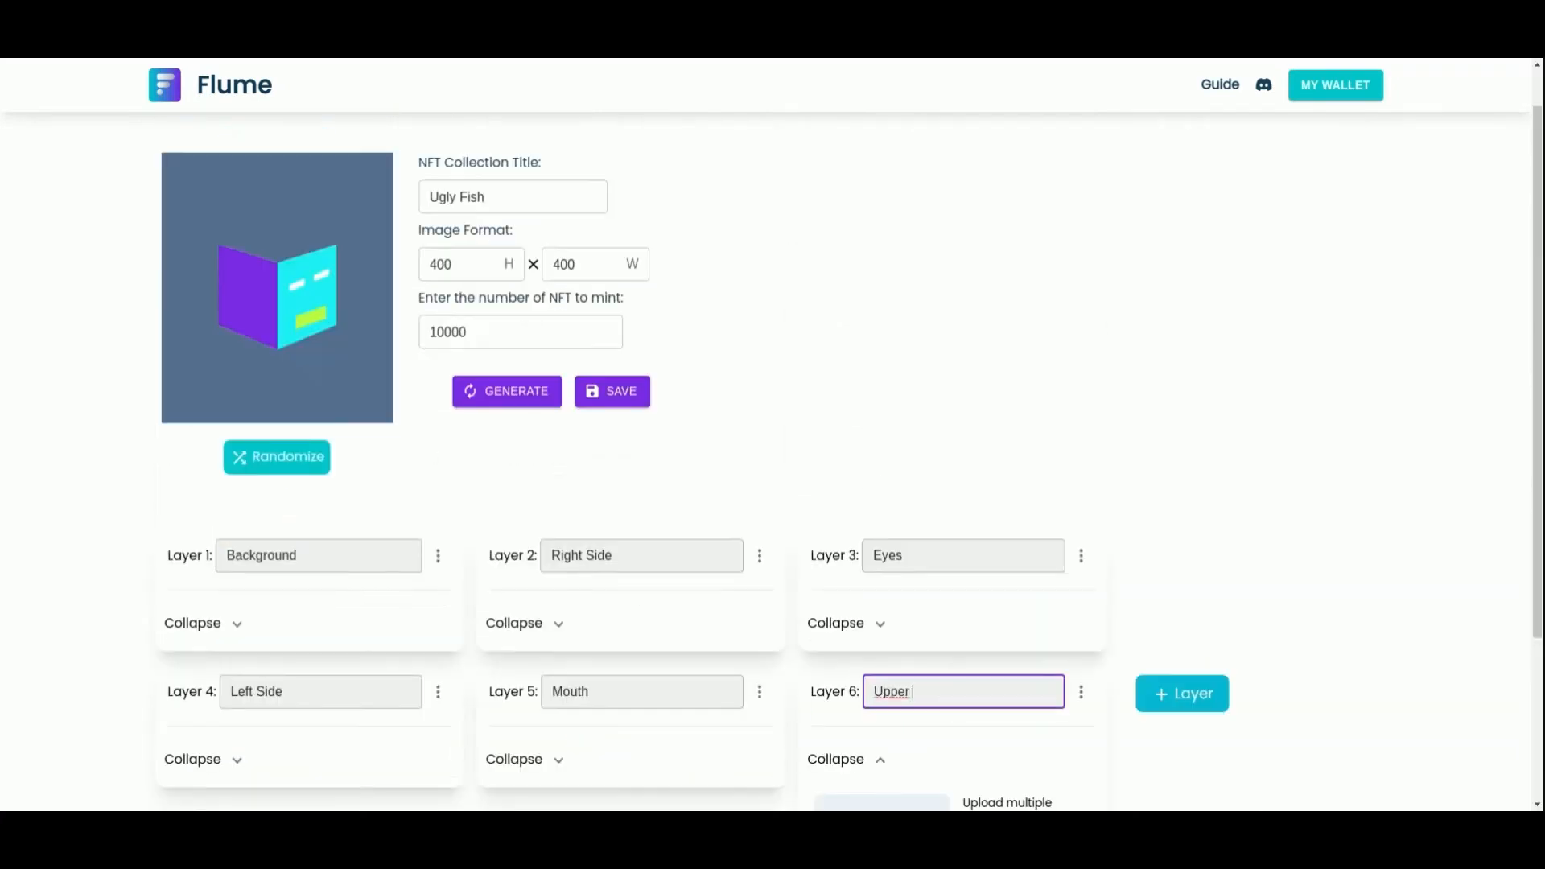
- Add two images named "Metal Blue" and "Magenta" to the Upper Side layer
scroll(885, 724, down, 3)
click(895, 764)
click(1012, 629)
text(Metal Blue)
scroll(966, 684, down, 3)
click(904, 734)
click(1015, 610)
text(Magenta)
- Add an image named "Red" to the Upper Side layer and change its rarity level
scroll(966, 644, down, 2)
click(895, 770)
click(1023, 646)
text(Red)
click(1024, 707)
click(1024, 545)
- Add two images named "Black" and "Coral" to the Upper Side layer and collapse the layer
scroll(965, 684, down, 3)
click(899, 734)
click(1017, 613)
text(Black)
click(915, 744)
click(1046, 611)
text(Coral)
click(1025, 672)
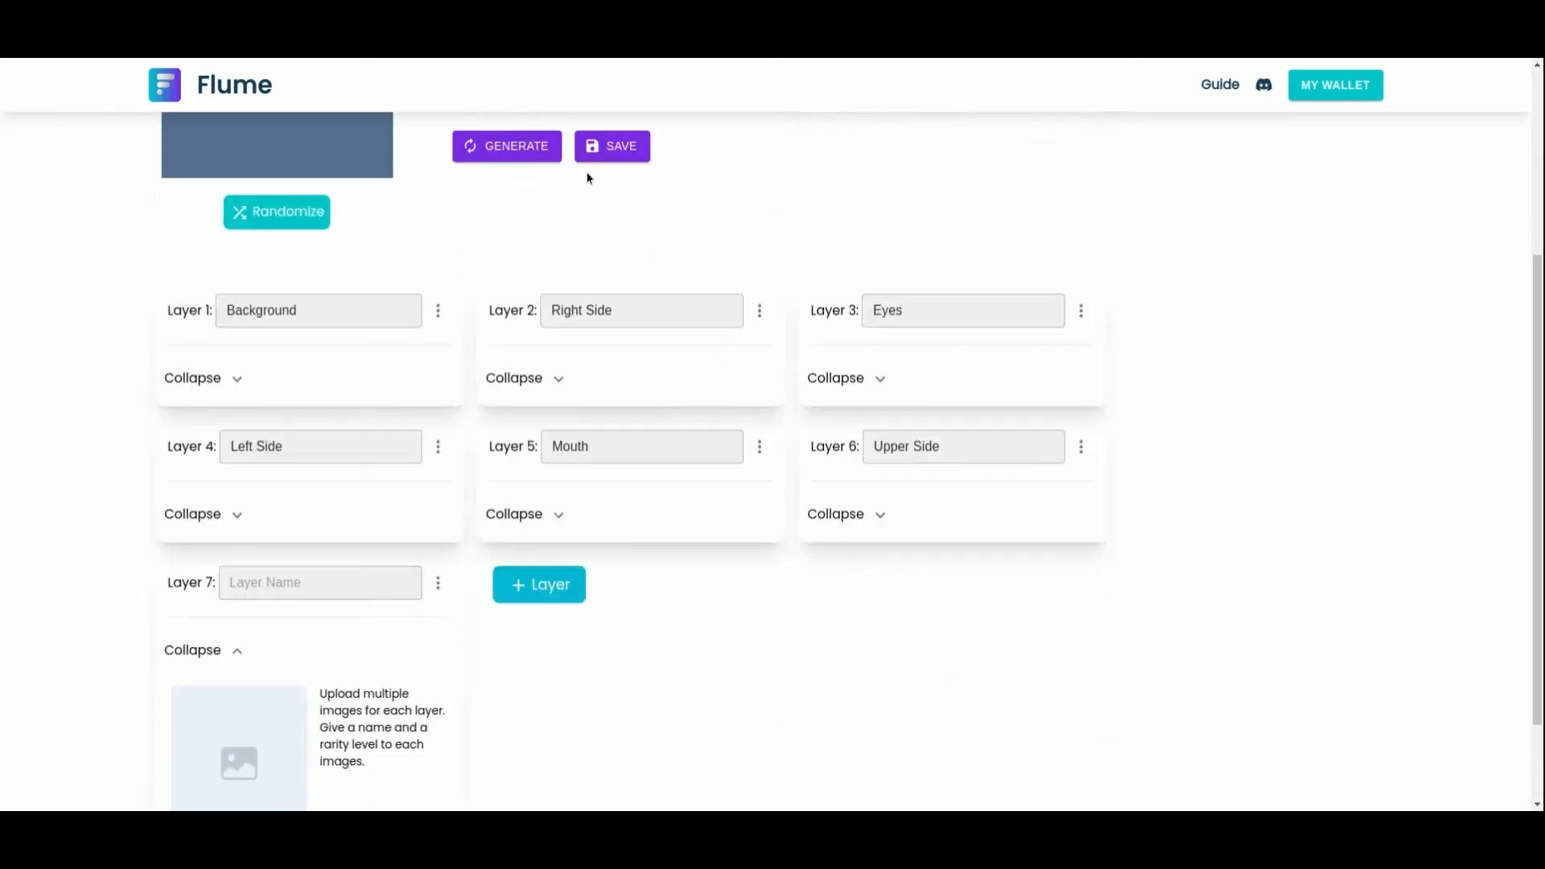
click(881, 514)
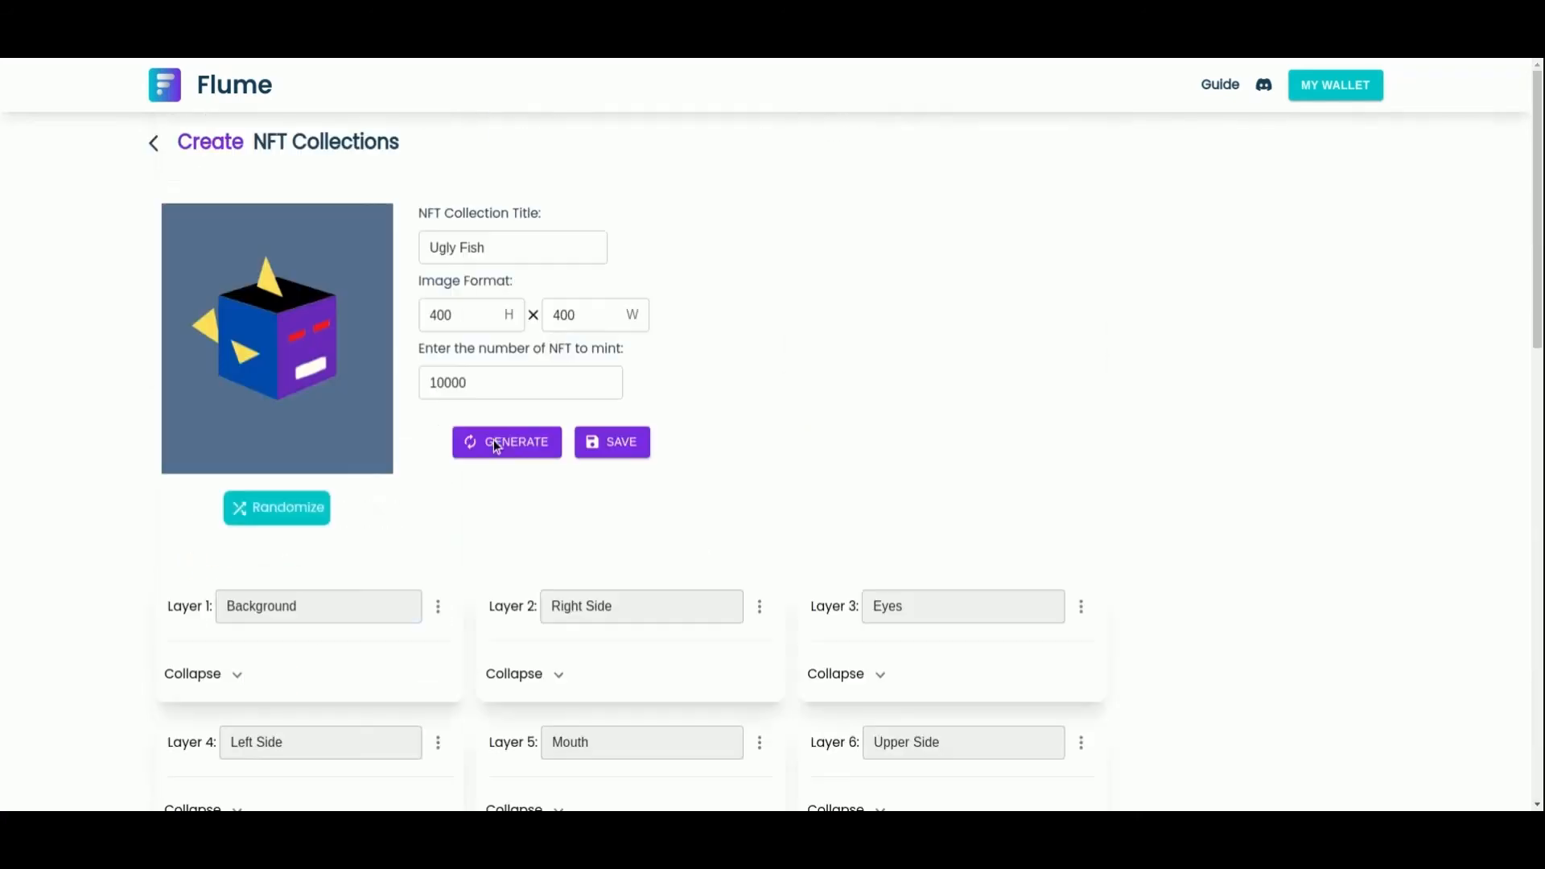
- Randomize the preview image several times to check different layer combinations
click(296, 509)
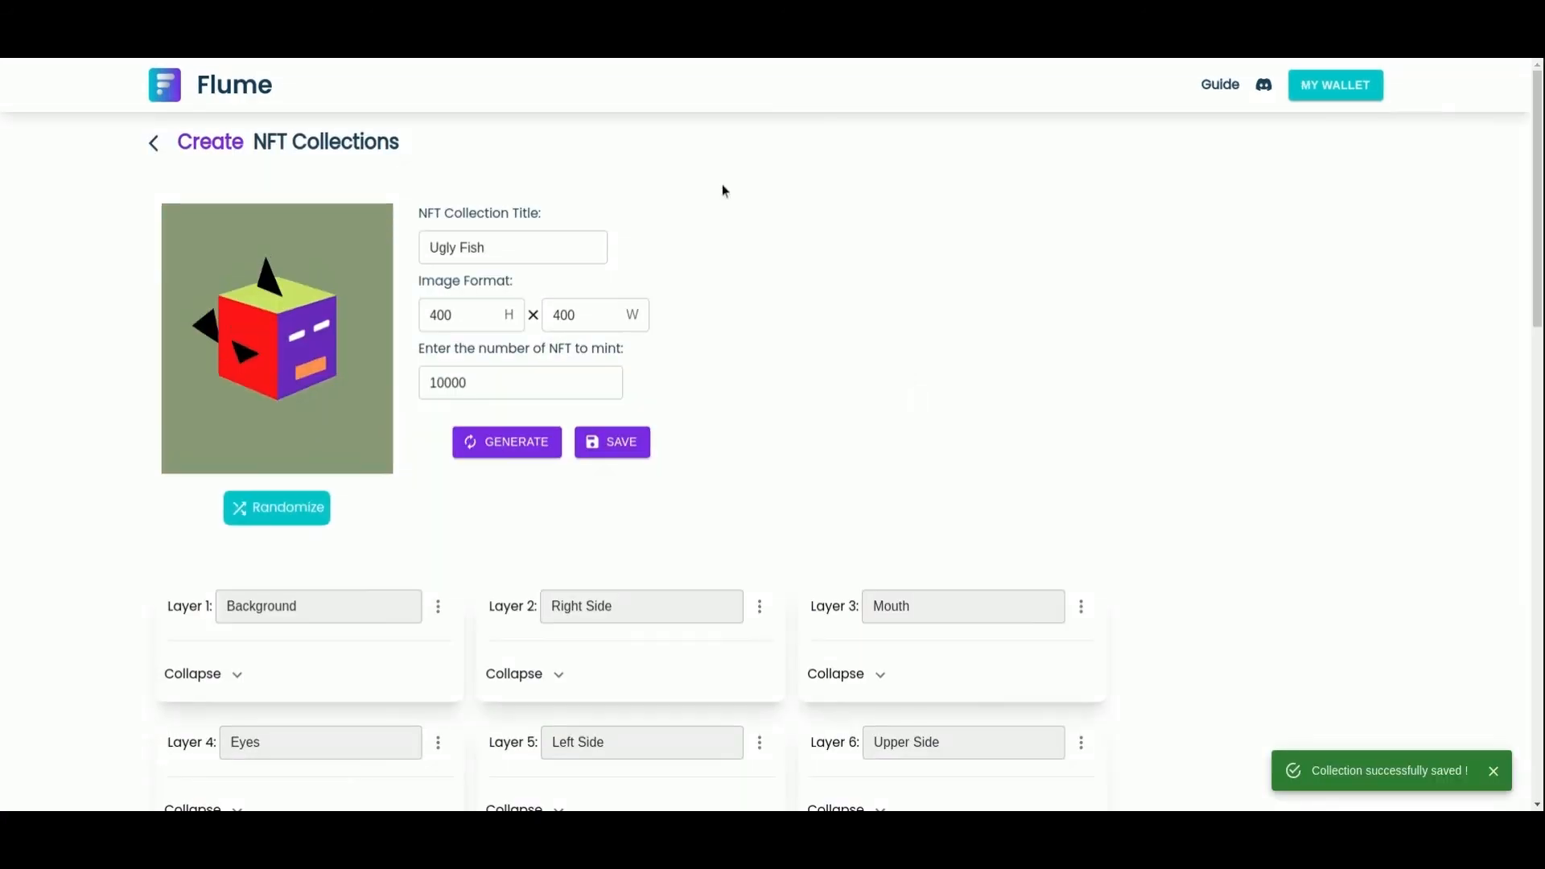
click(269, 515)
click(270, 515)
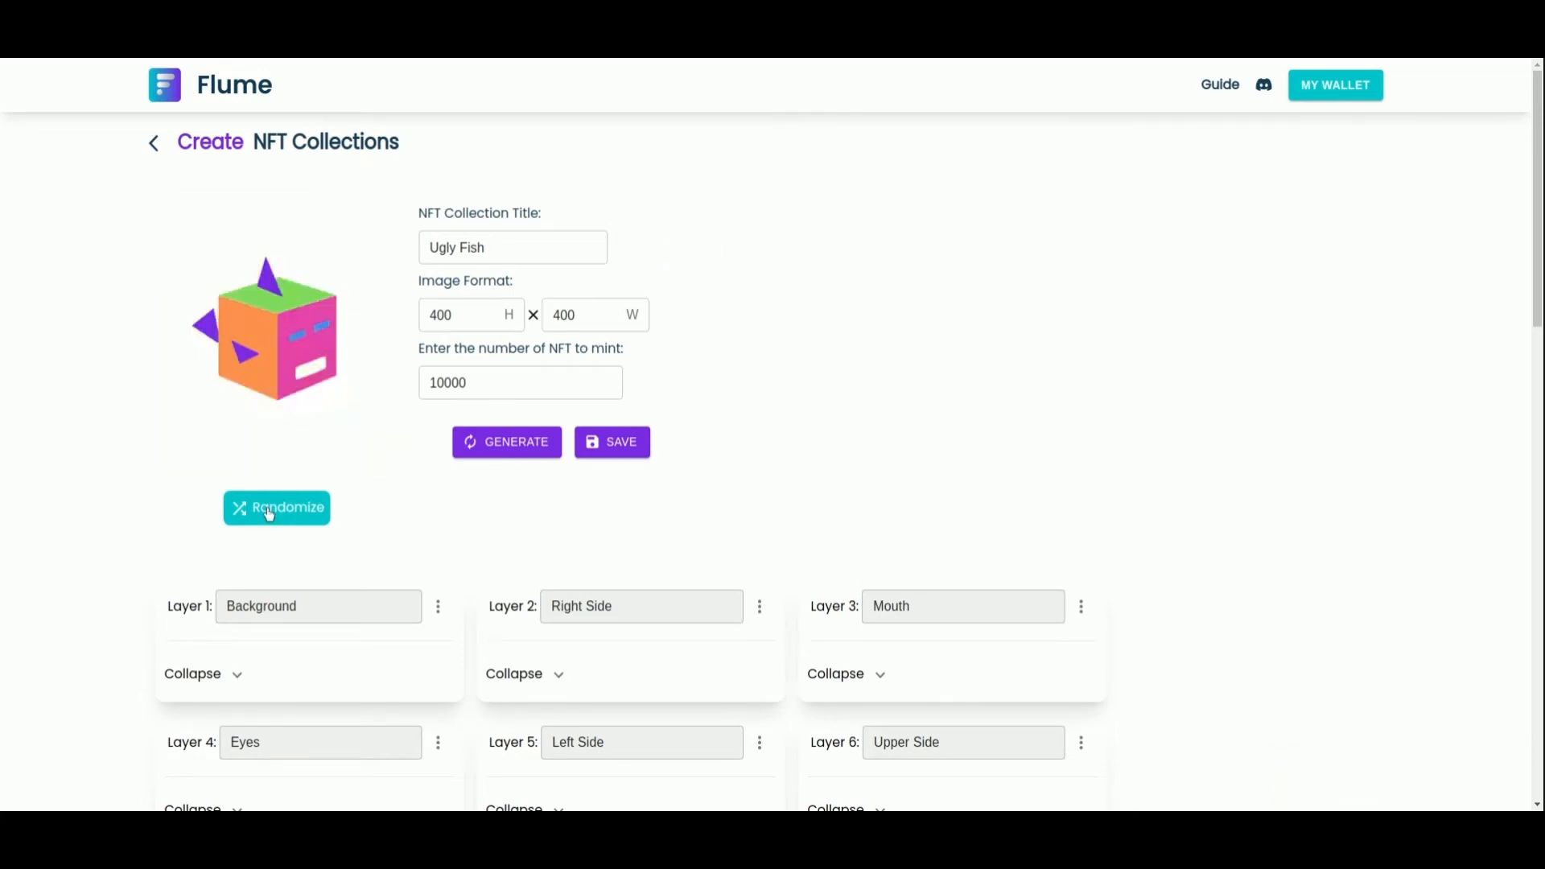
click(270, 515)
click(269, 515)
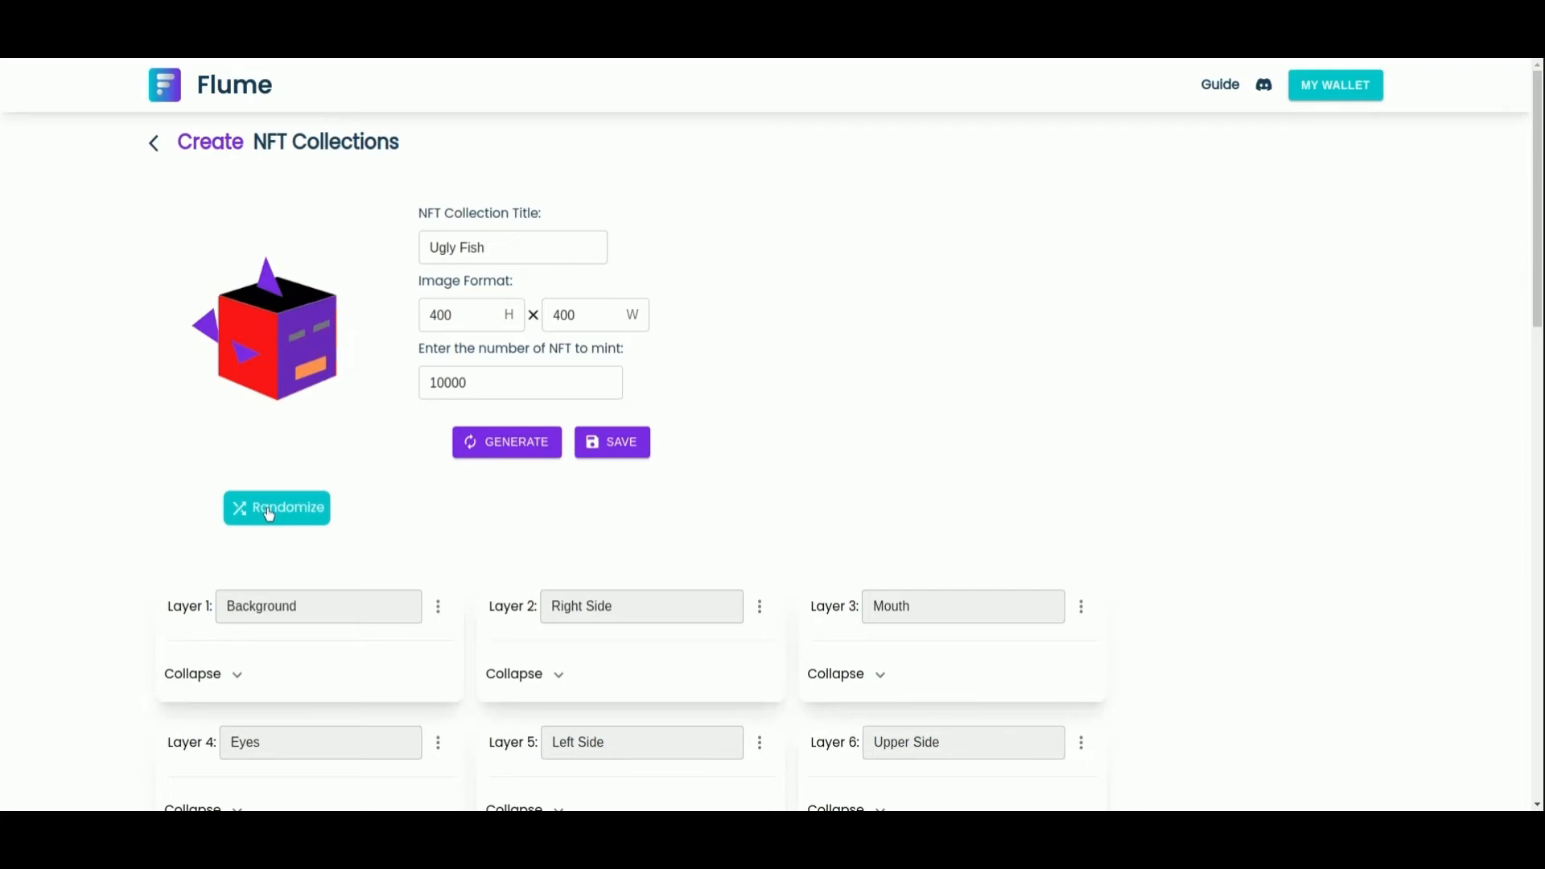
scroll(270, 515, down, 2)
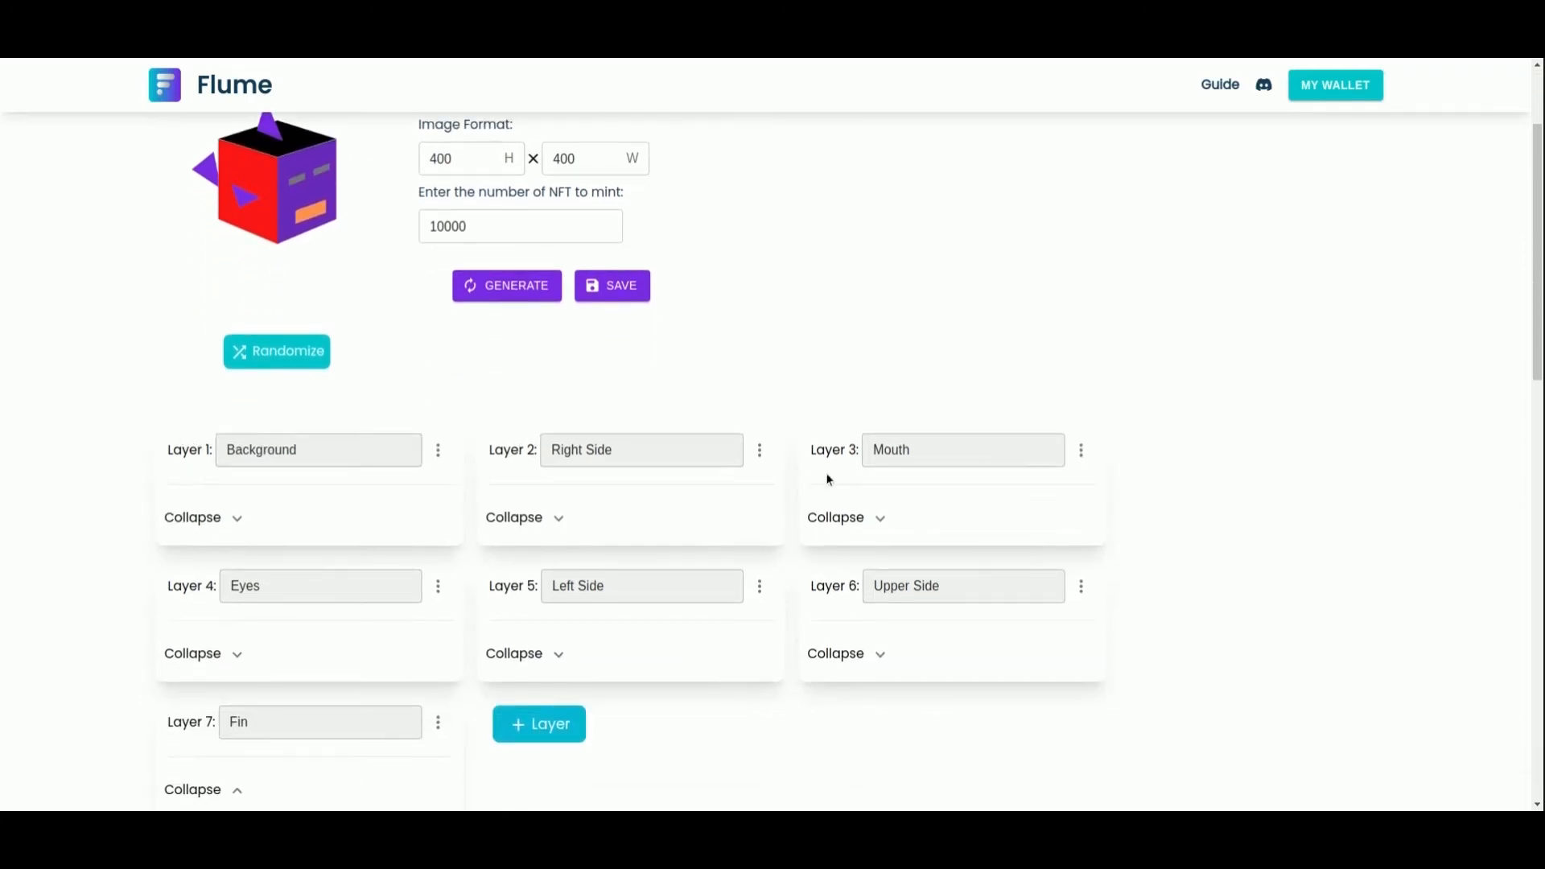
click(1080, 450)
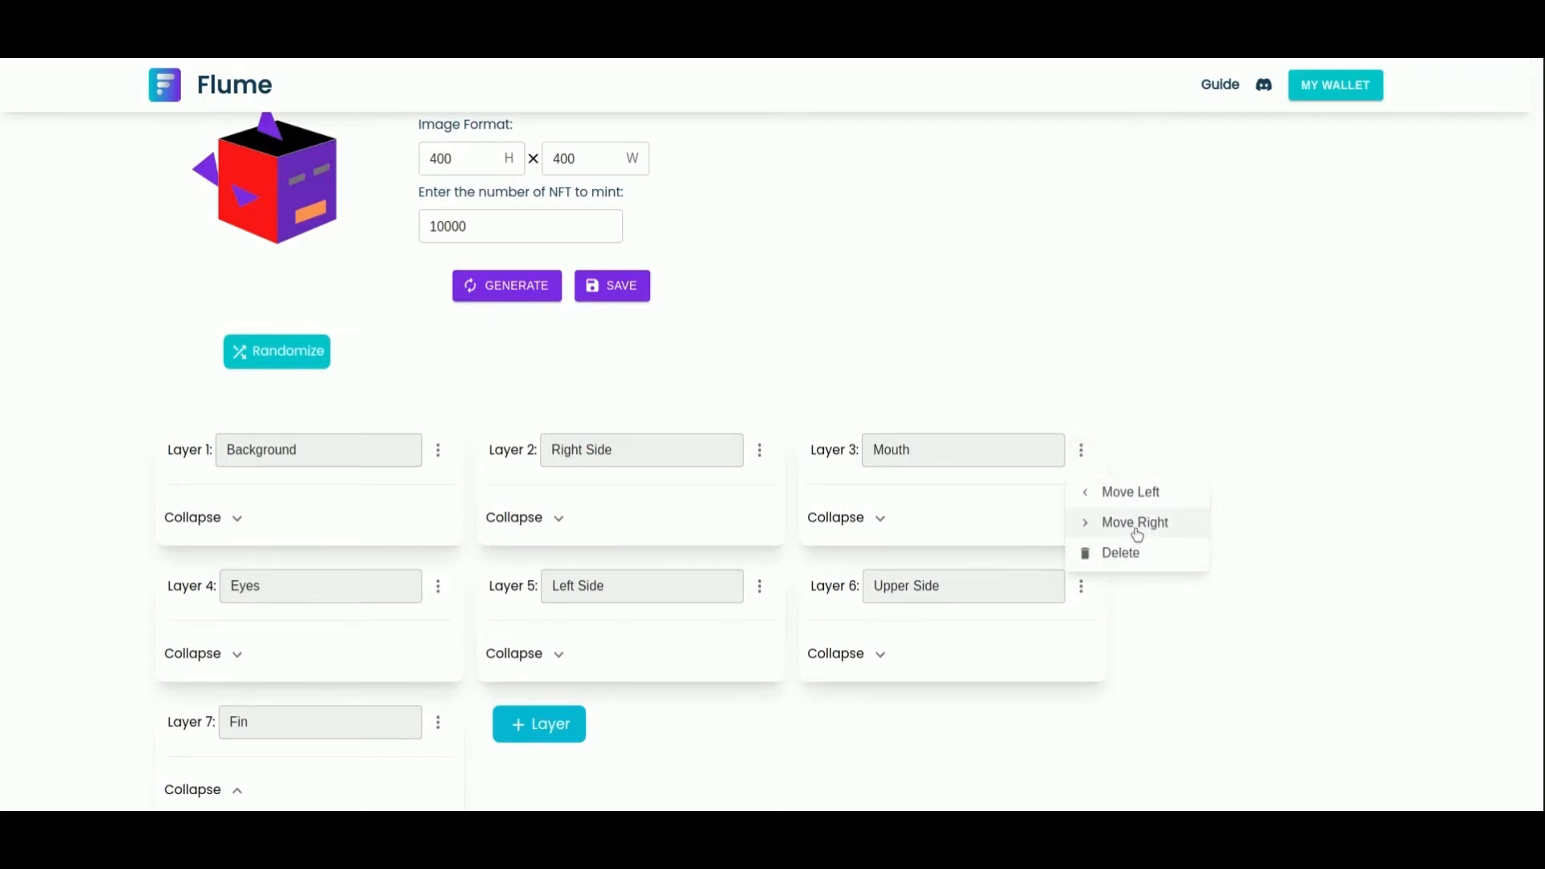
click(1087, 333)
- Generate the images of the Ugly Fish collection
scroll(1088, 333, up, 2)
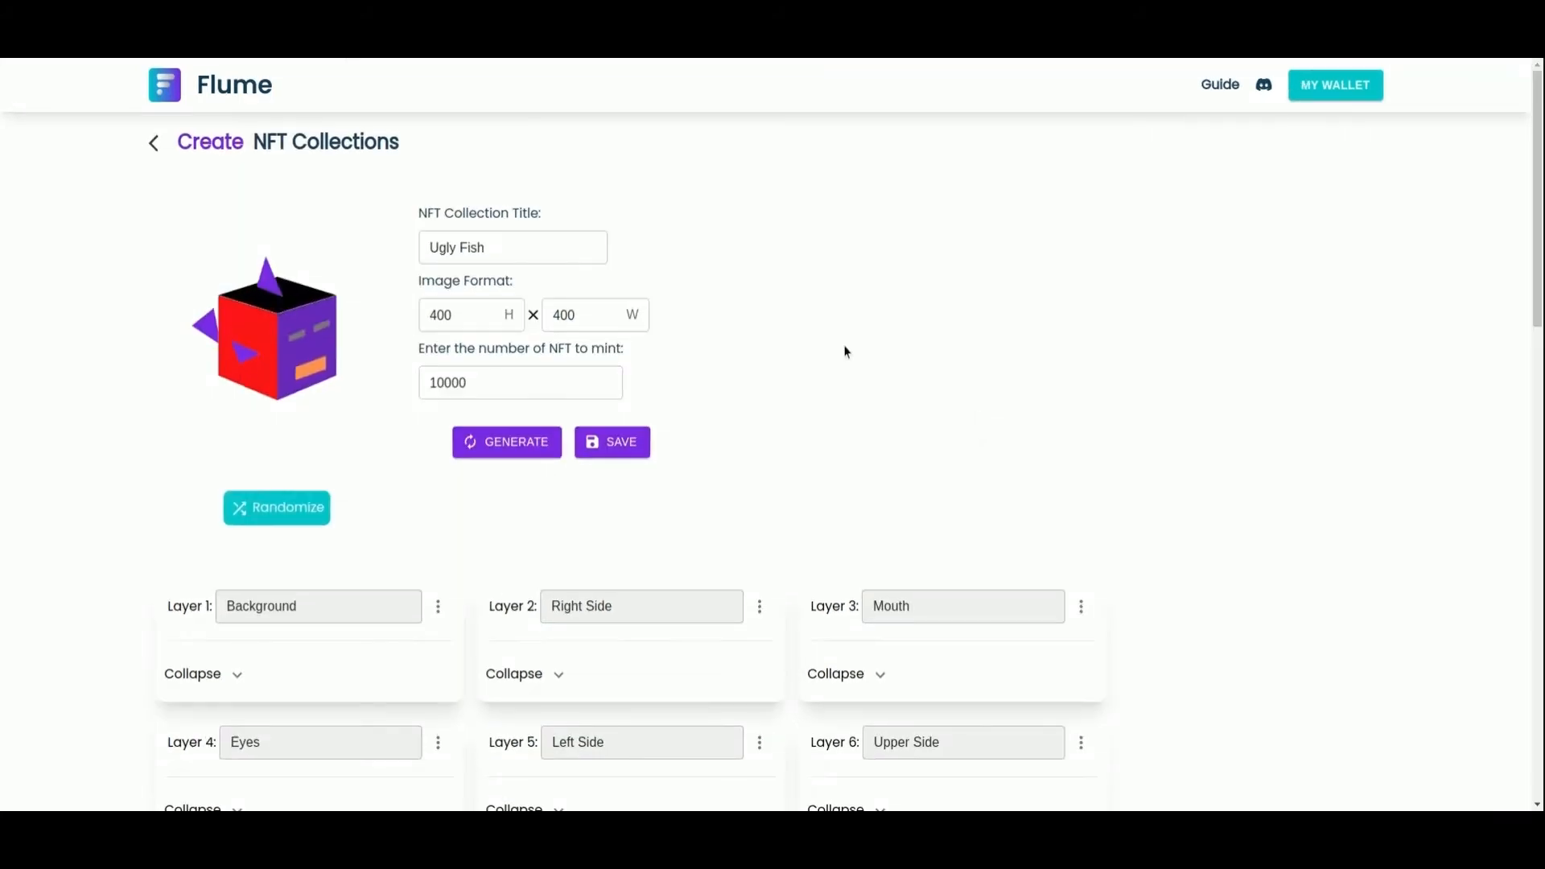
click(538, 445)
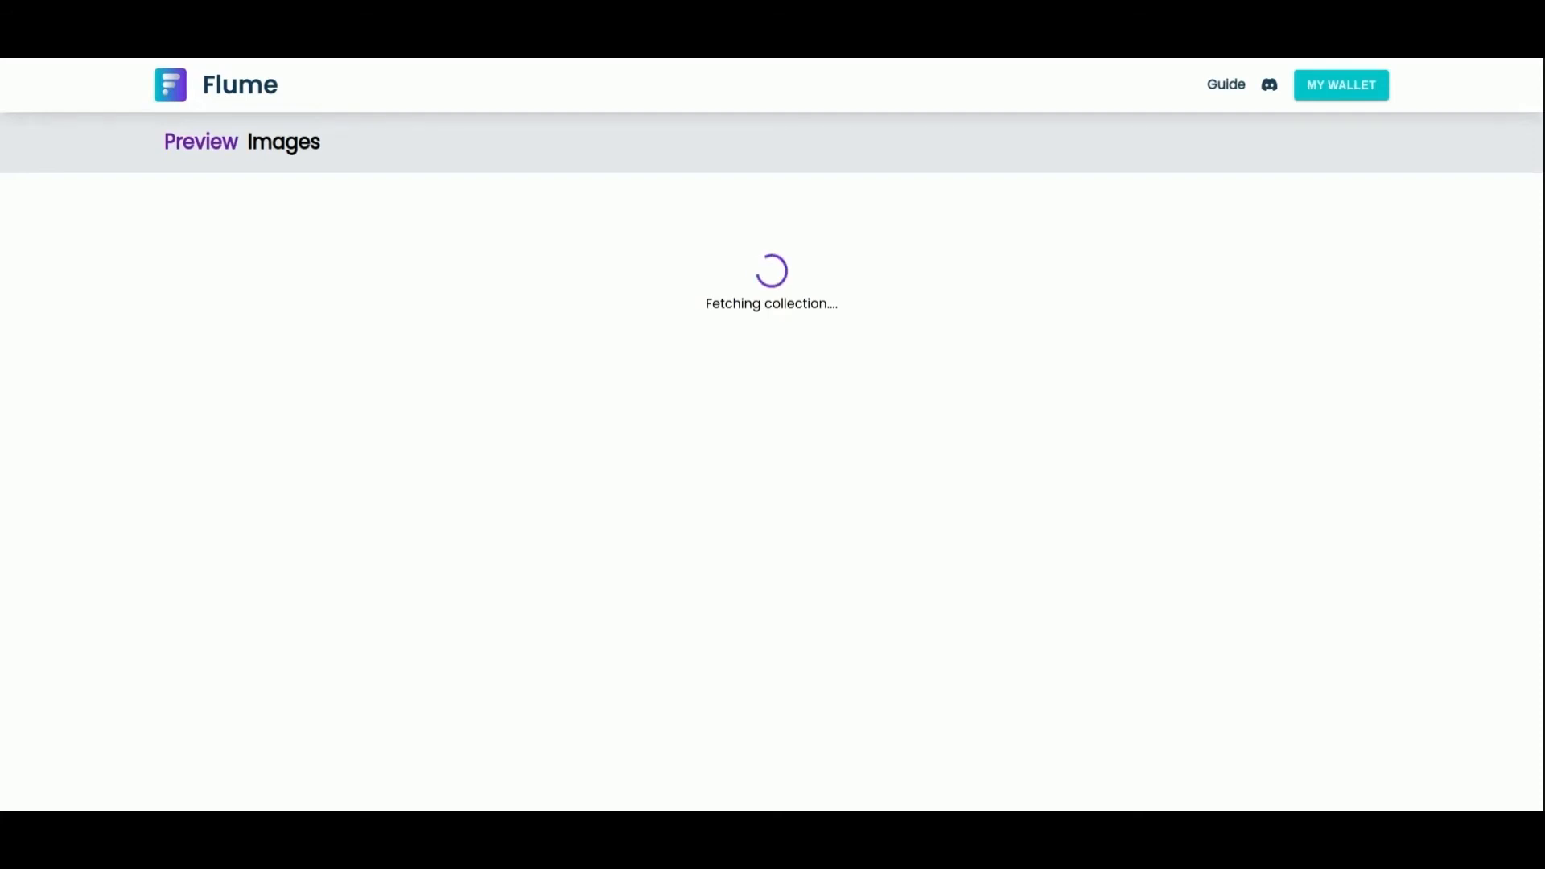
- Browse the generated preview images and inspect the layer properties of image #3
scroll(841, 427, down, 10)
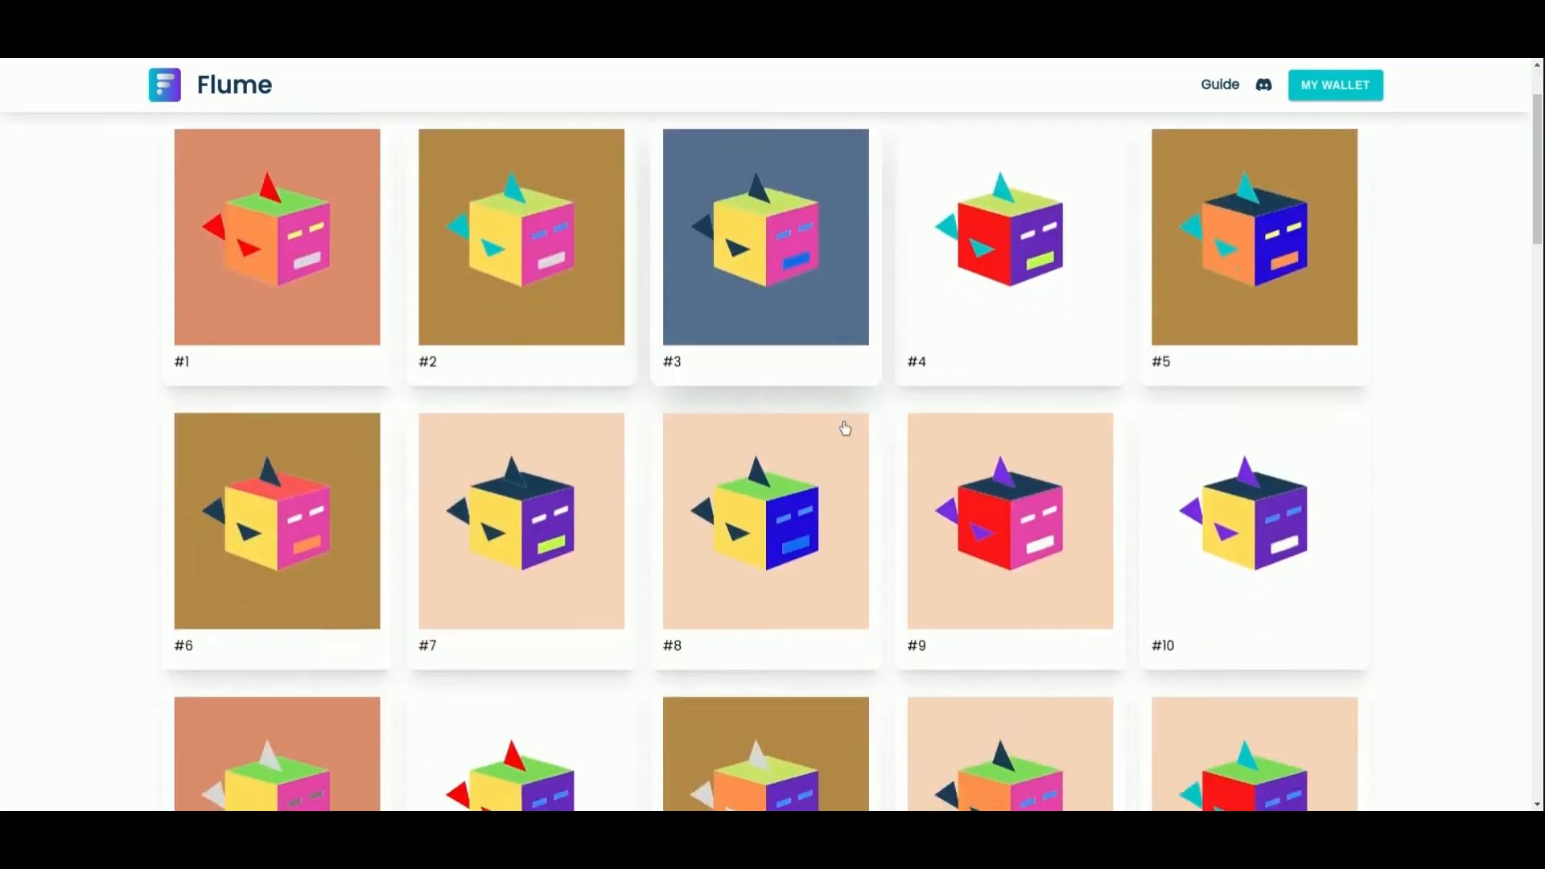
scroll(844, 428, down, 8)
scroll(845, 429, up, 18)
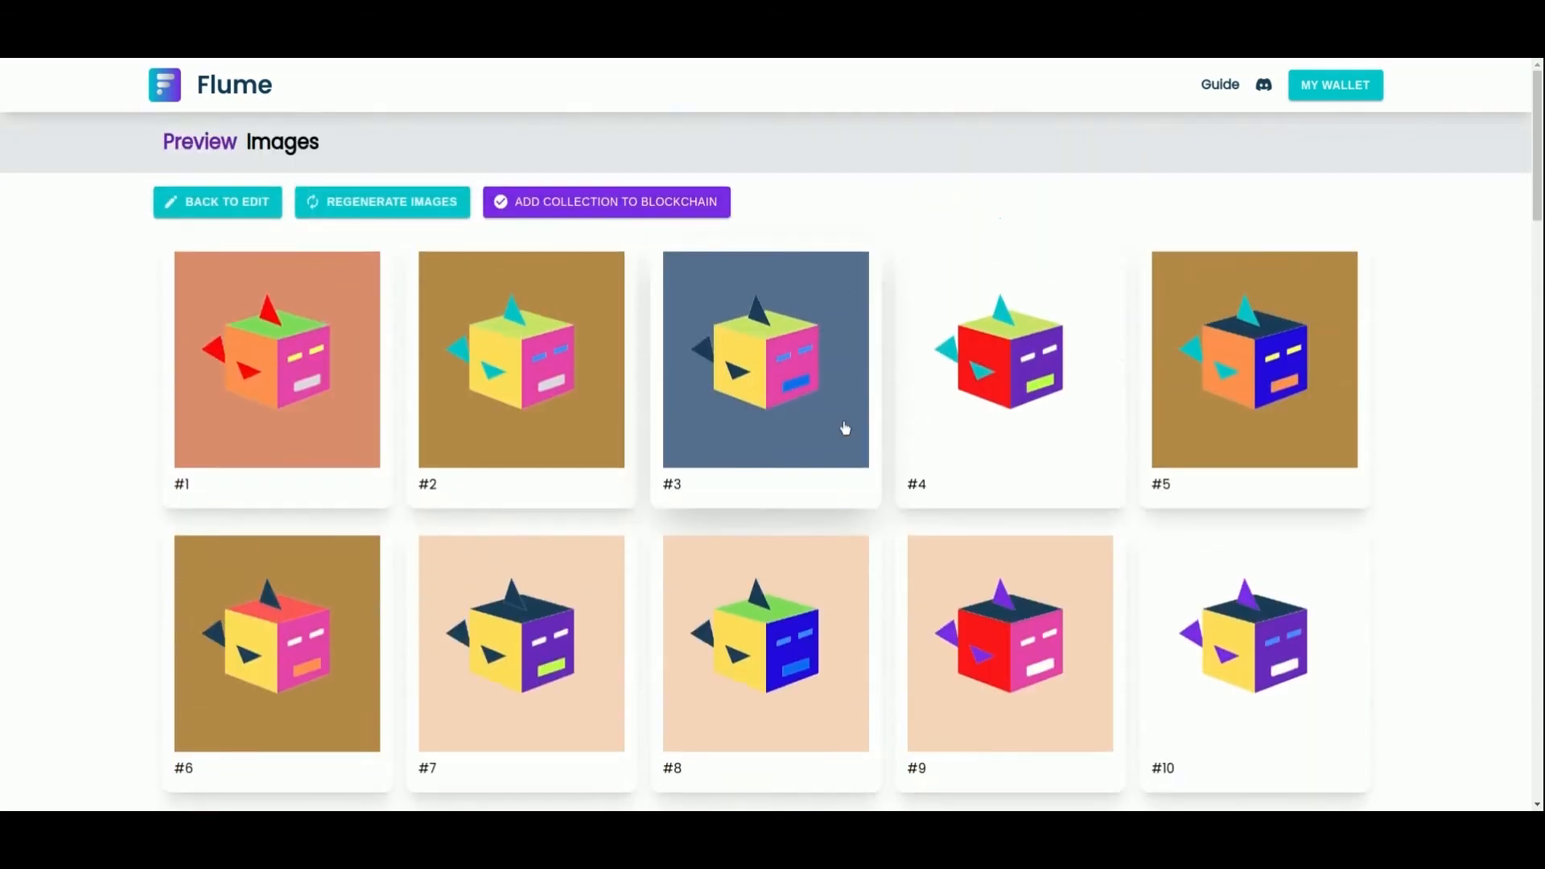
click(732, 368)
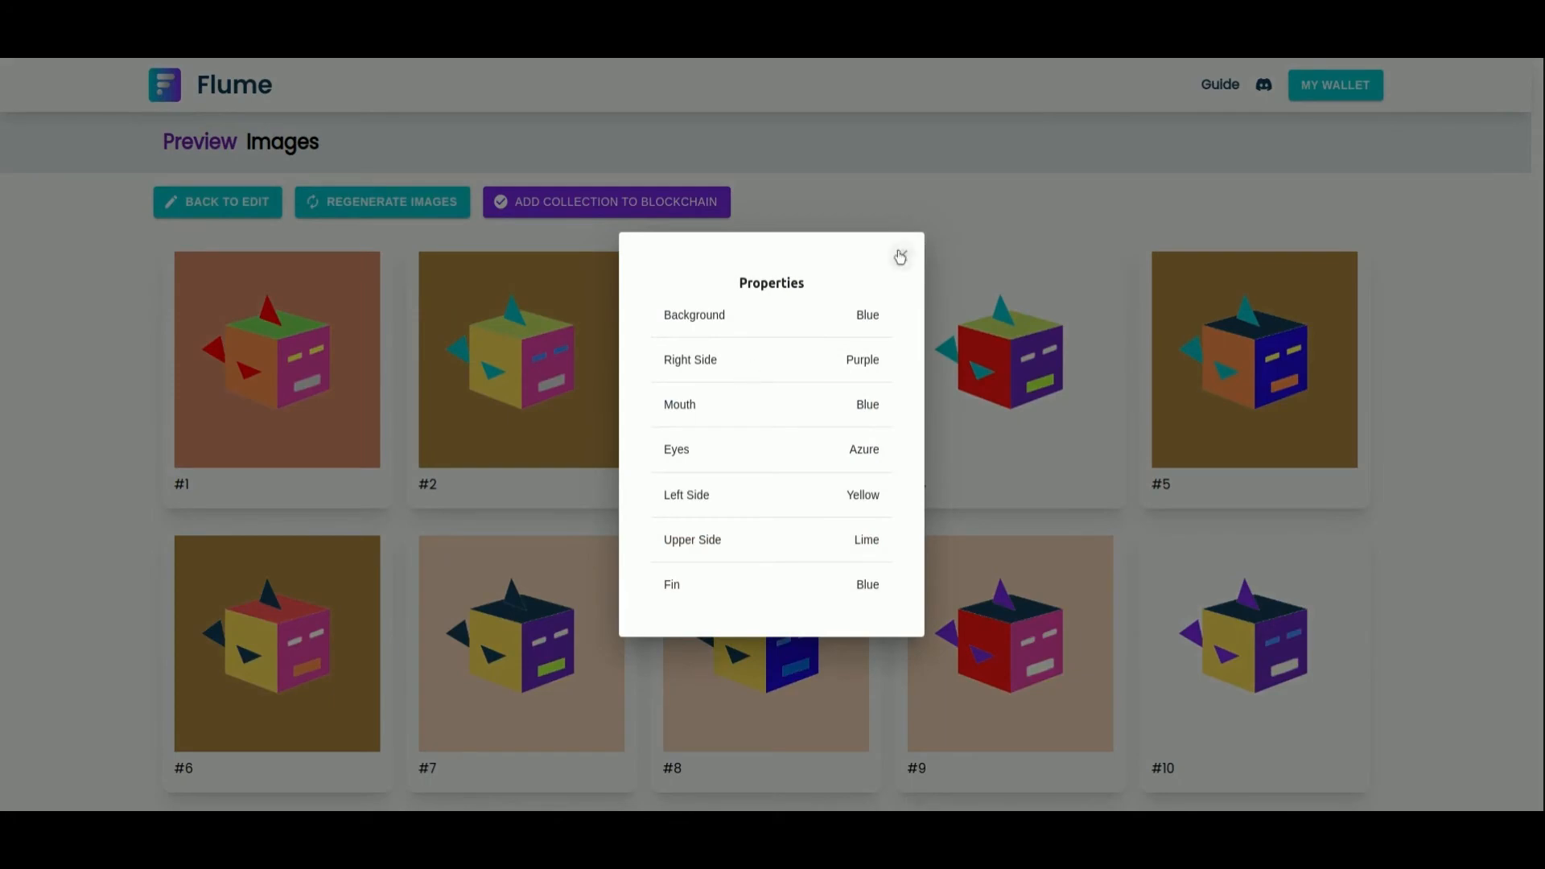
click(900, 255)
- Start adding the collection to the blockchain with the symbol UGL and a minting fee of 2 MATIC
click(680, 209)
click(718, 495)
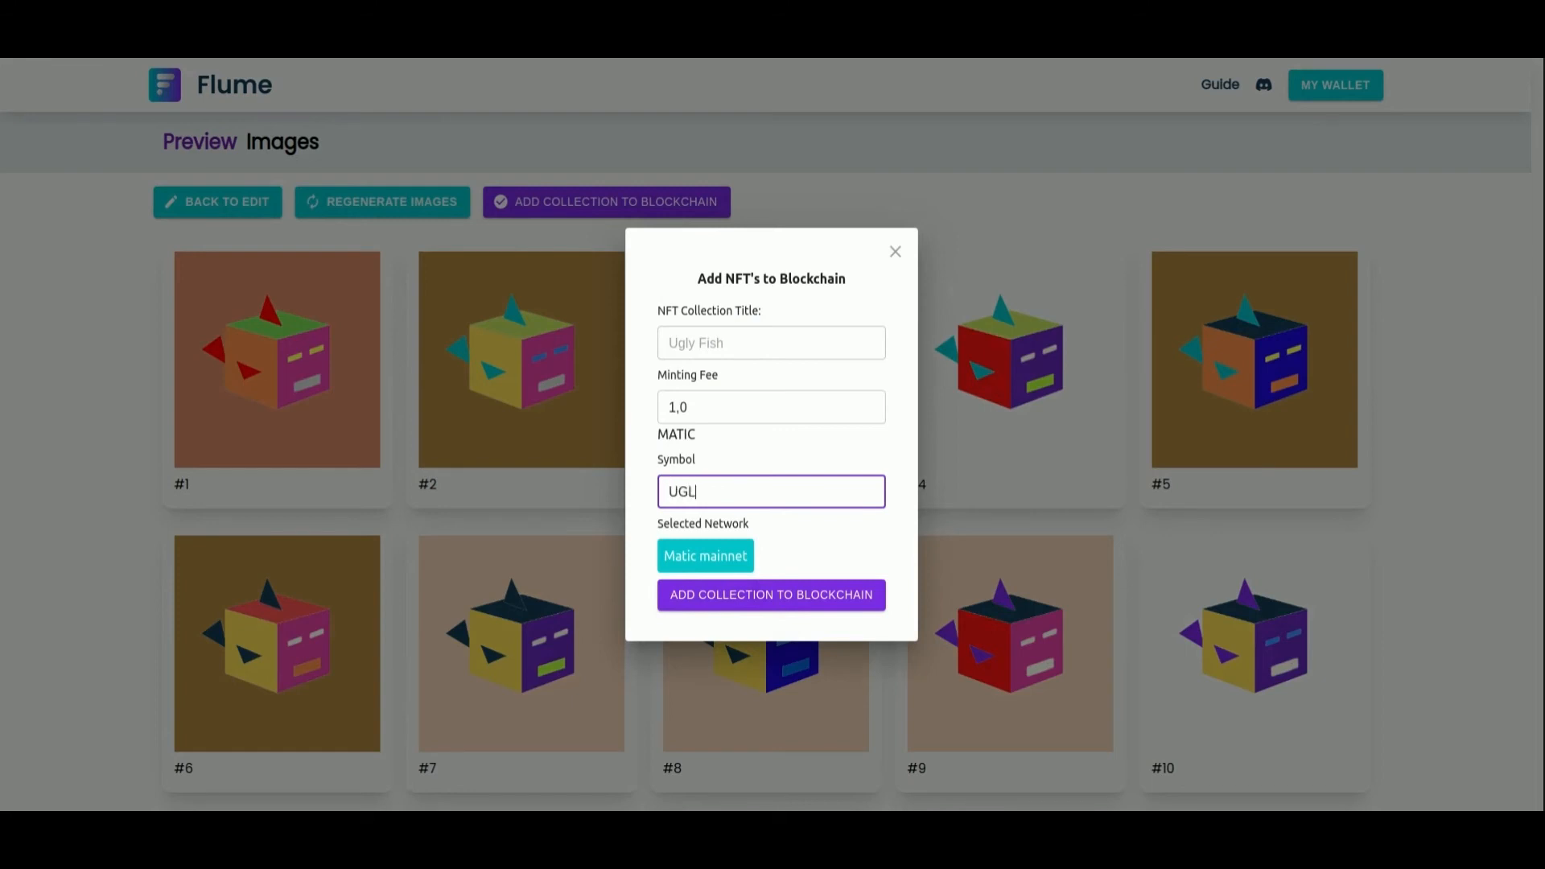
click(868, 402)
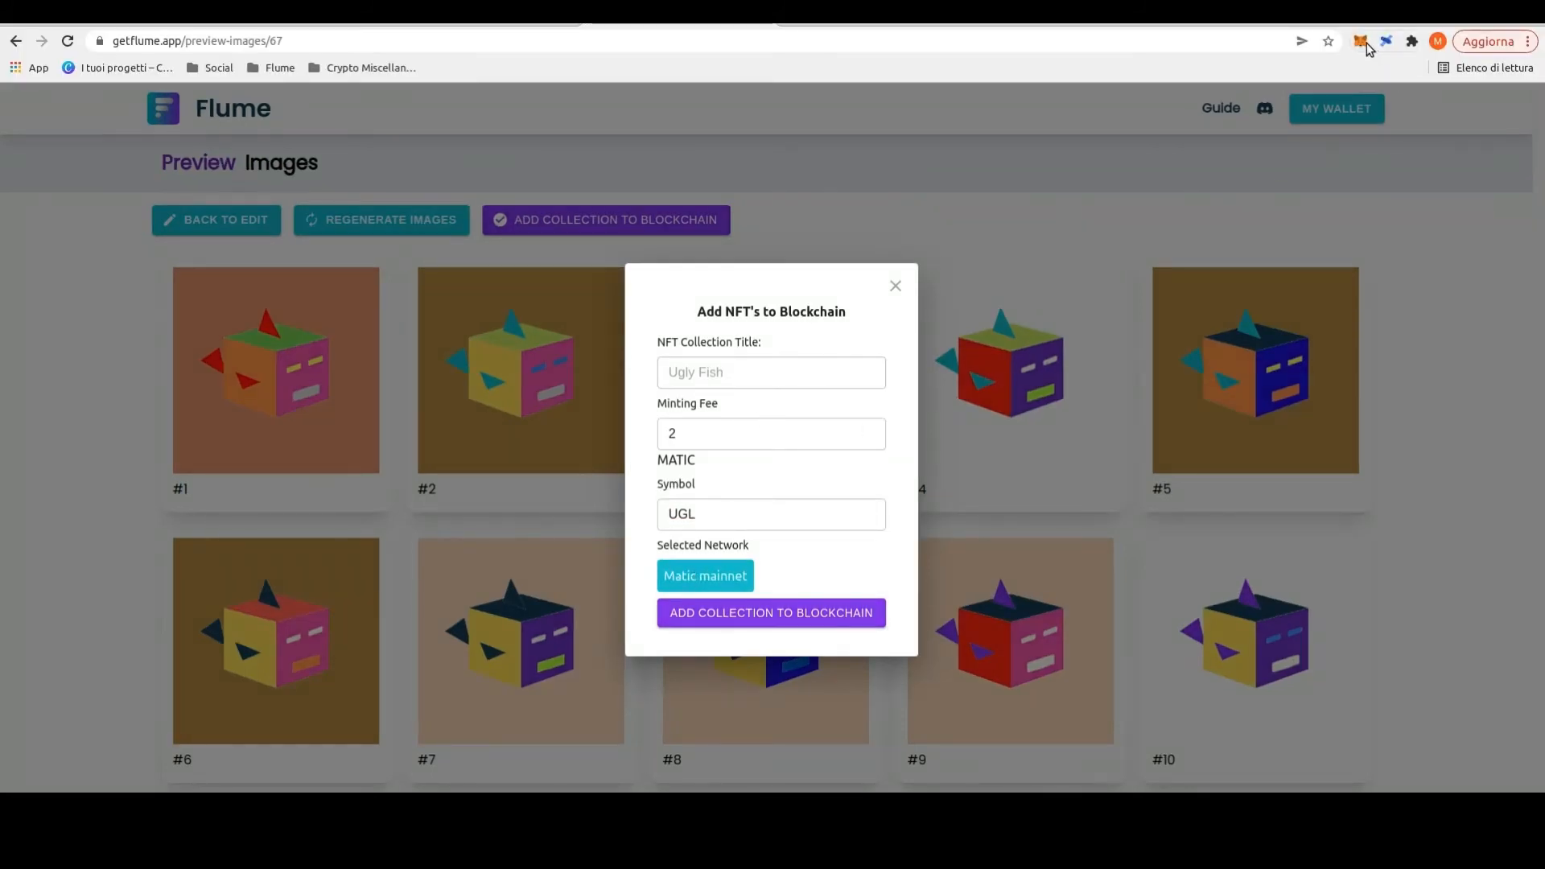
- Select the Polygon network in the MetaMask wallet
click(1360, 41)
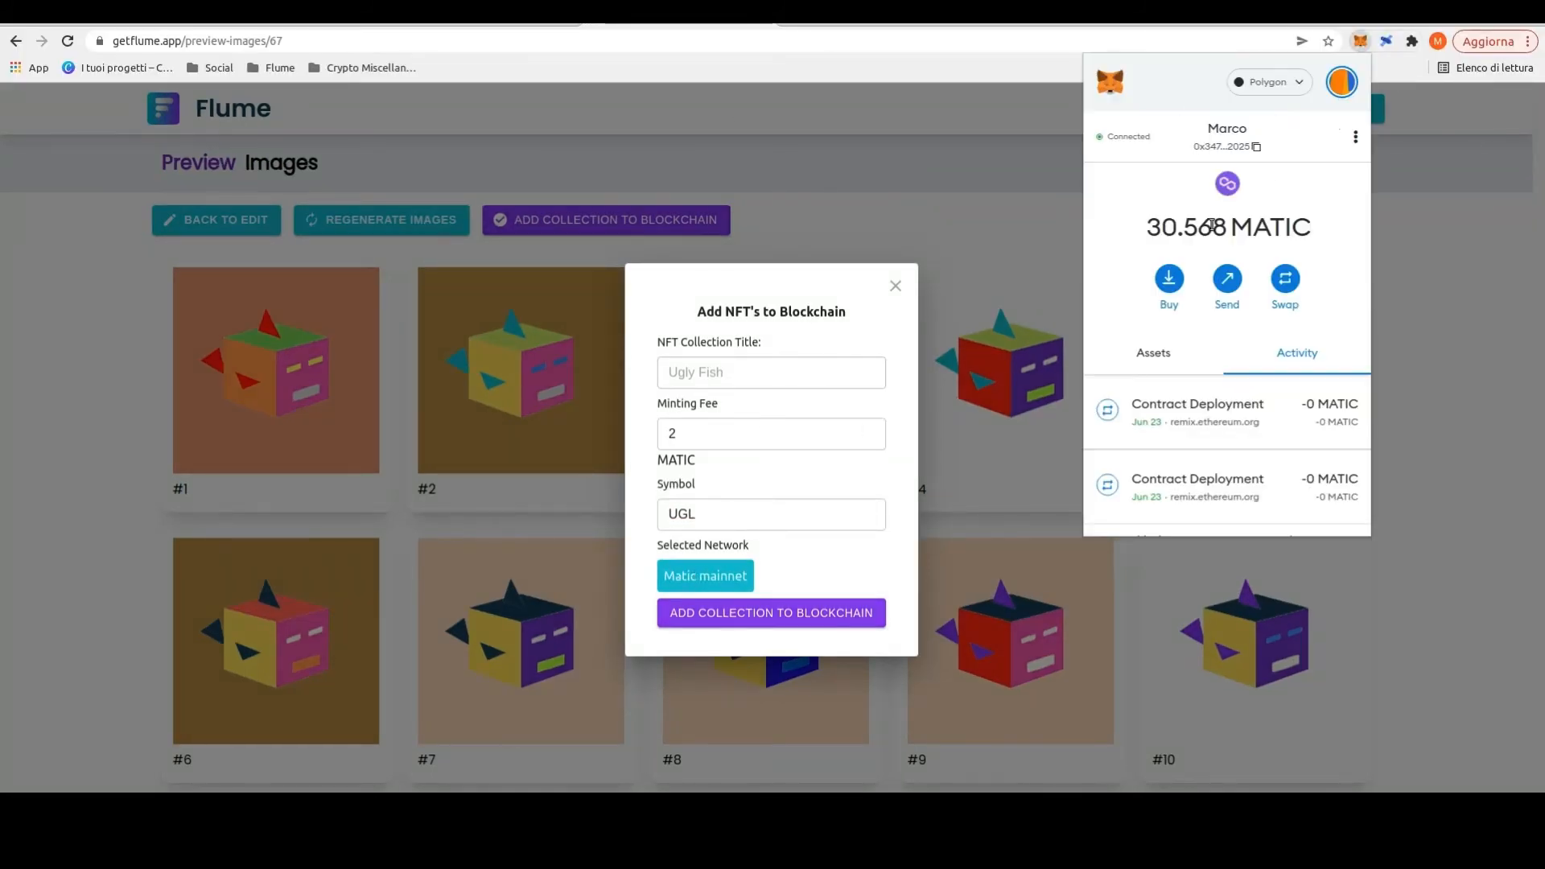
click(1271, 82)
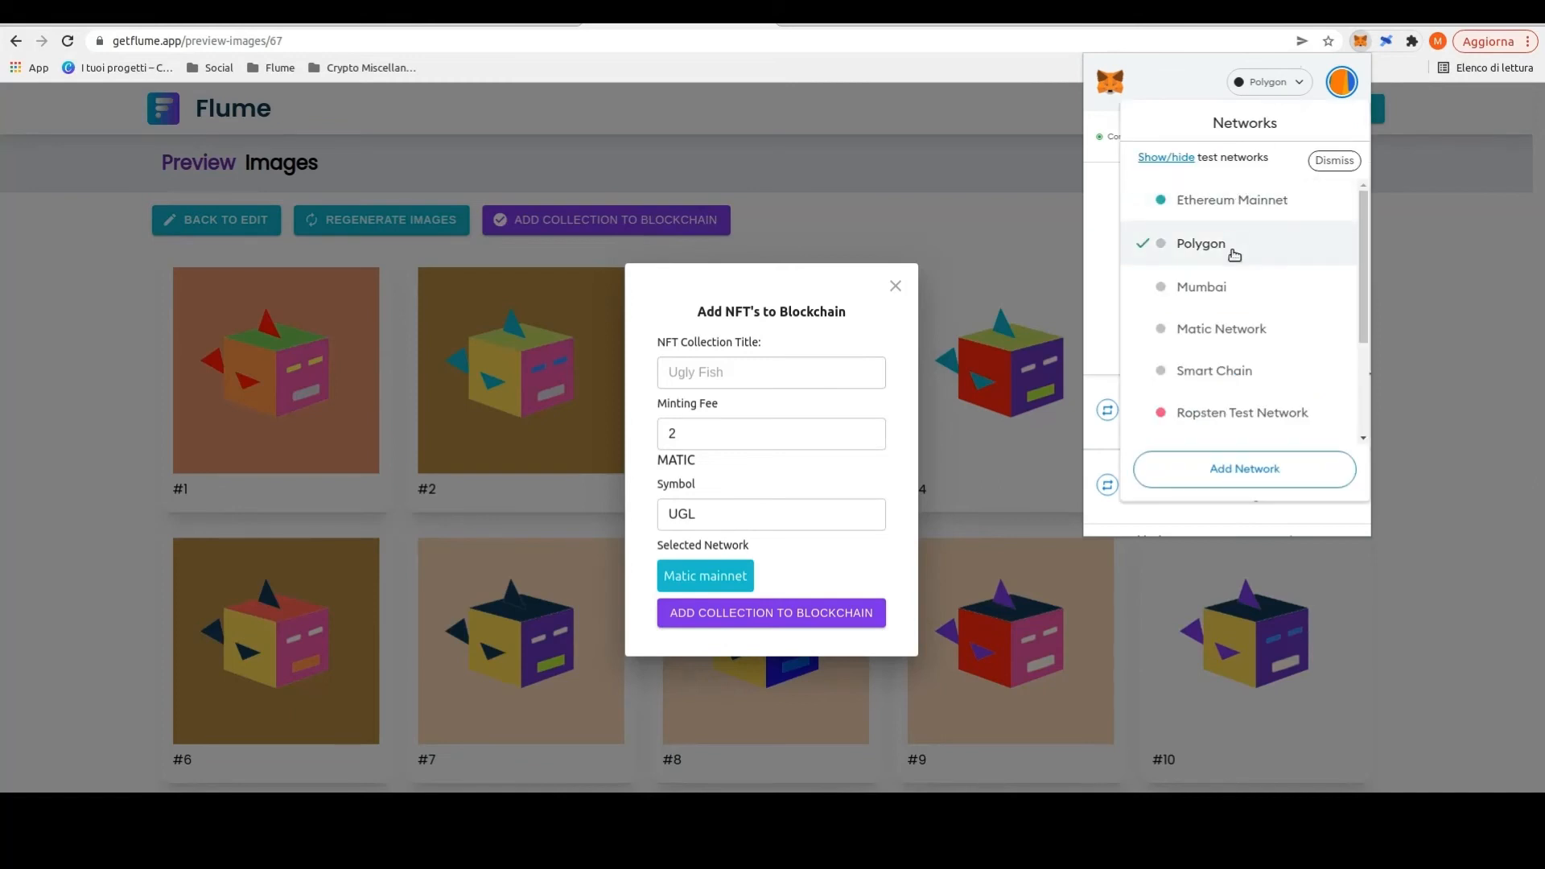
click(1231, 243)
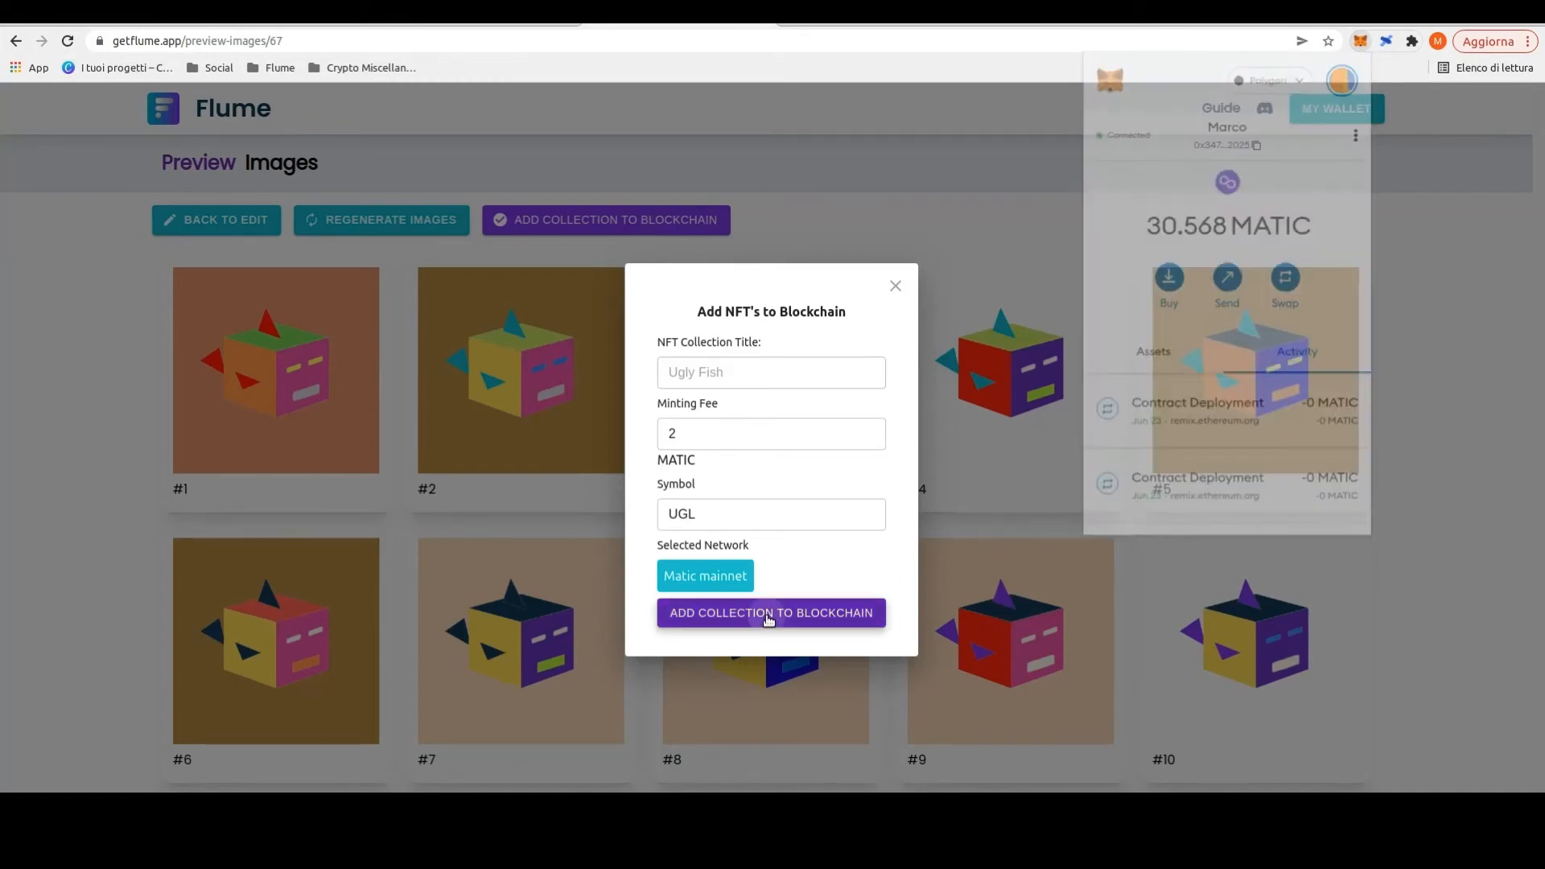
- Submit the collection to the blockchain, review the gas fee total and confirm the MetaMask transaction
click(766, 614)
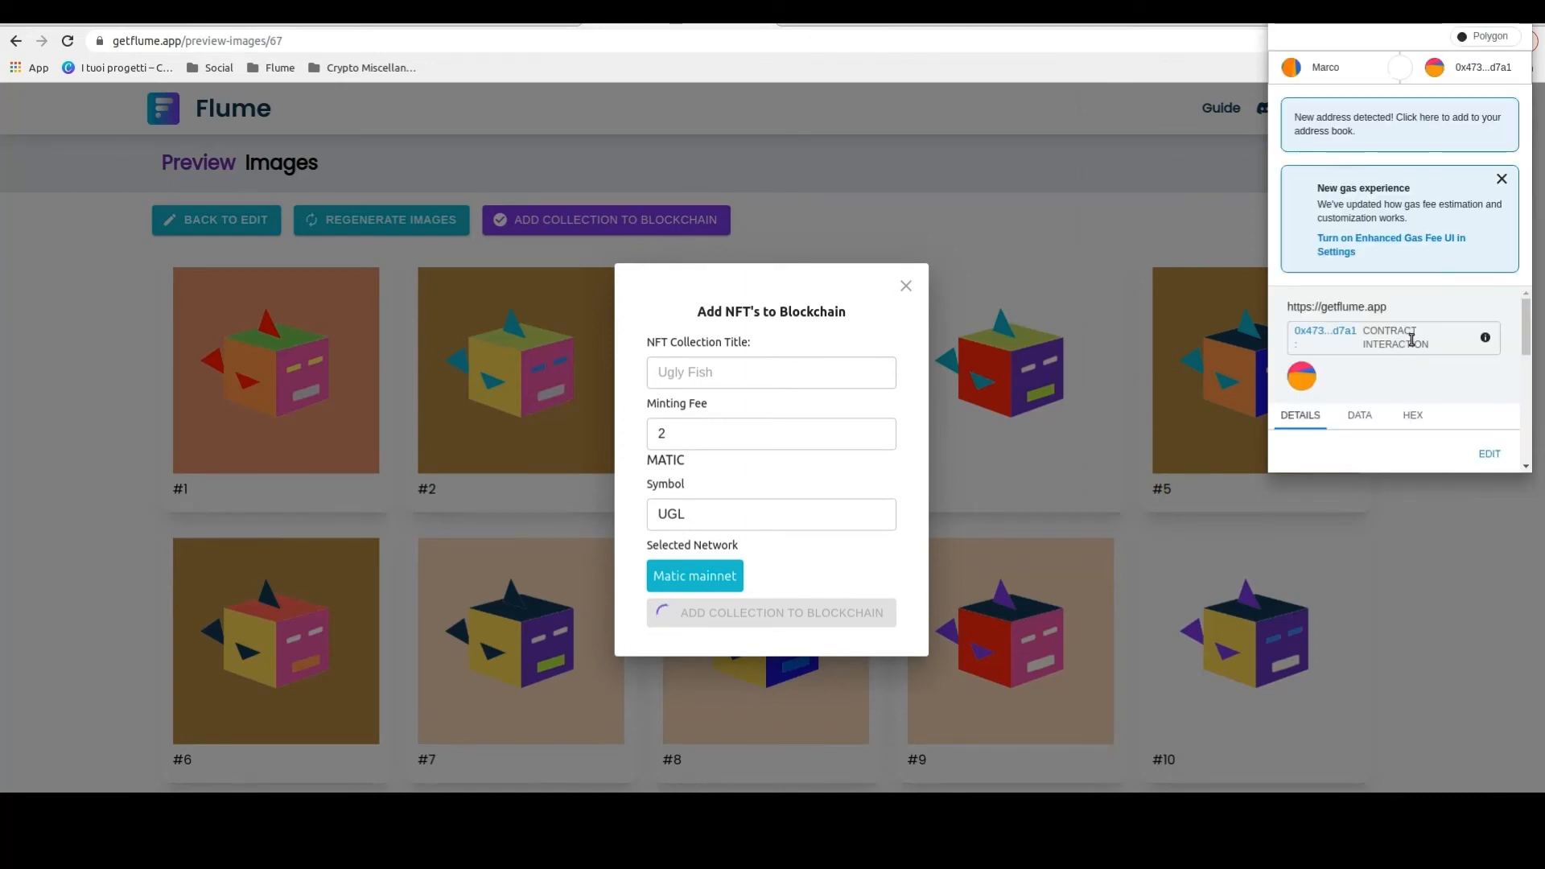
scroll(1412, 339, down, 3)
scroll(1411, 340, down, 2)
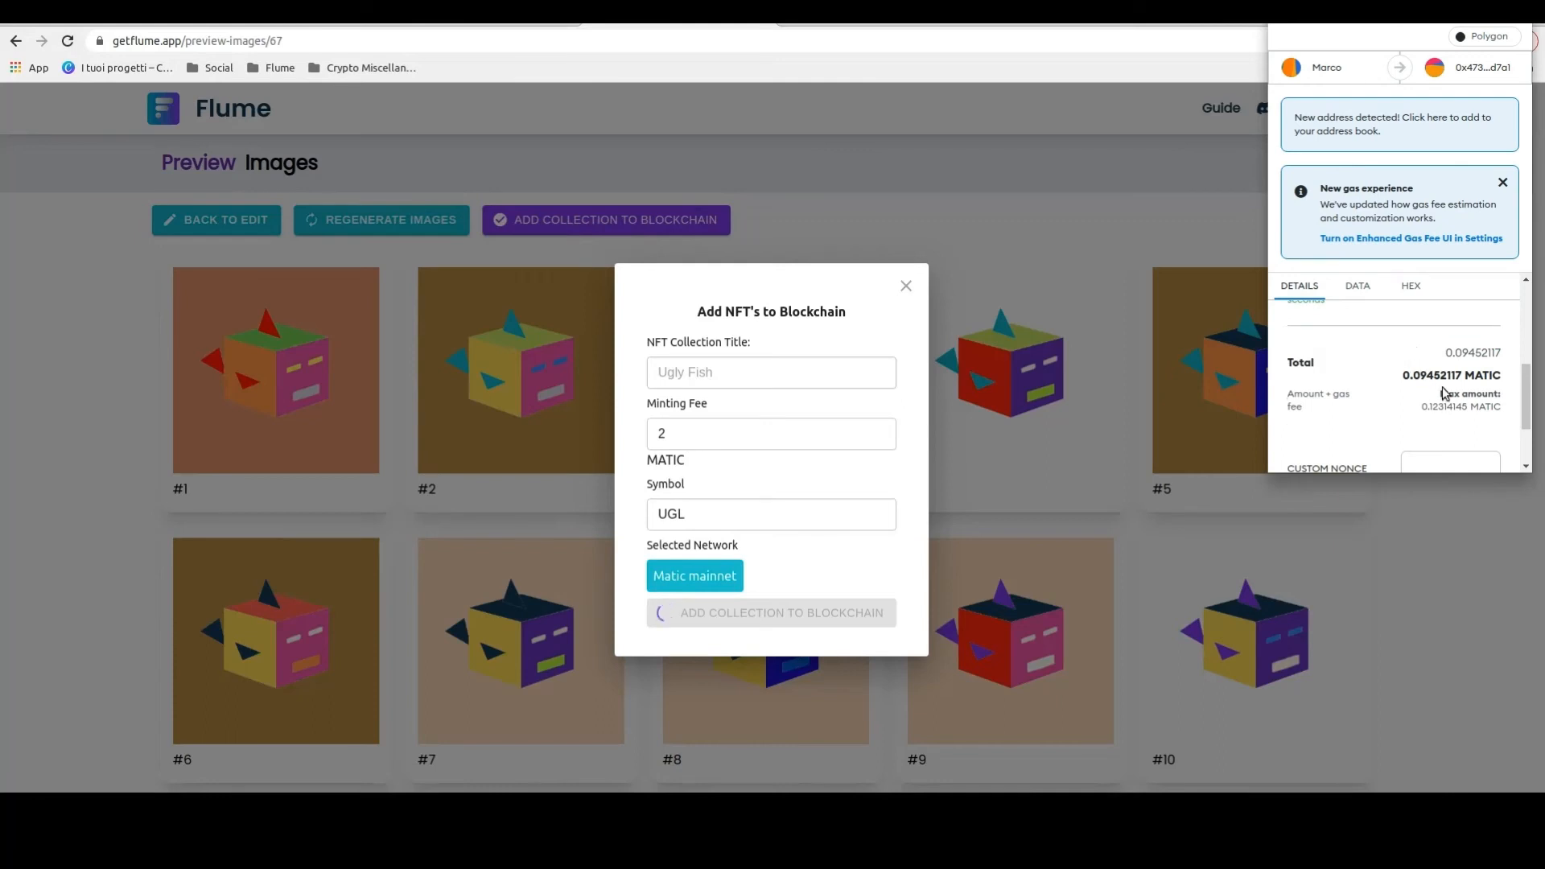
scroll(1461, 379, down, 1)
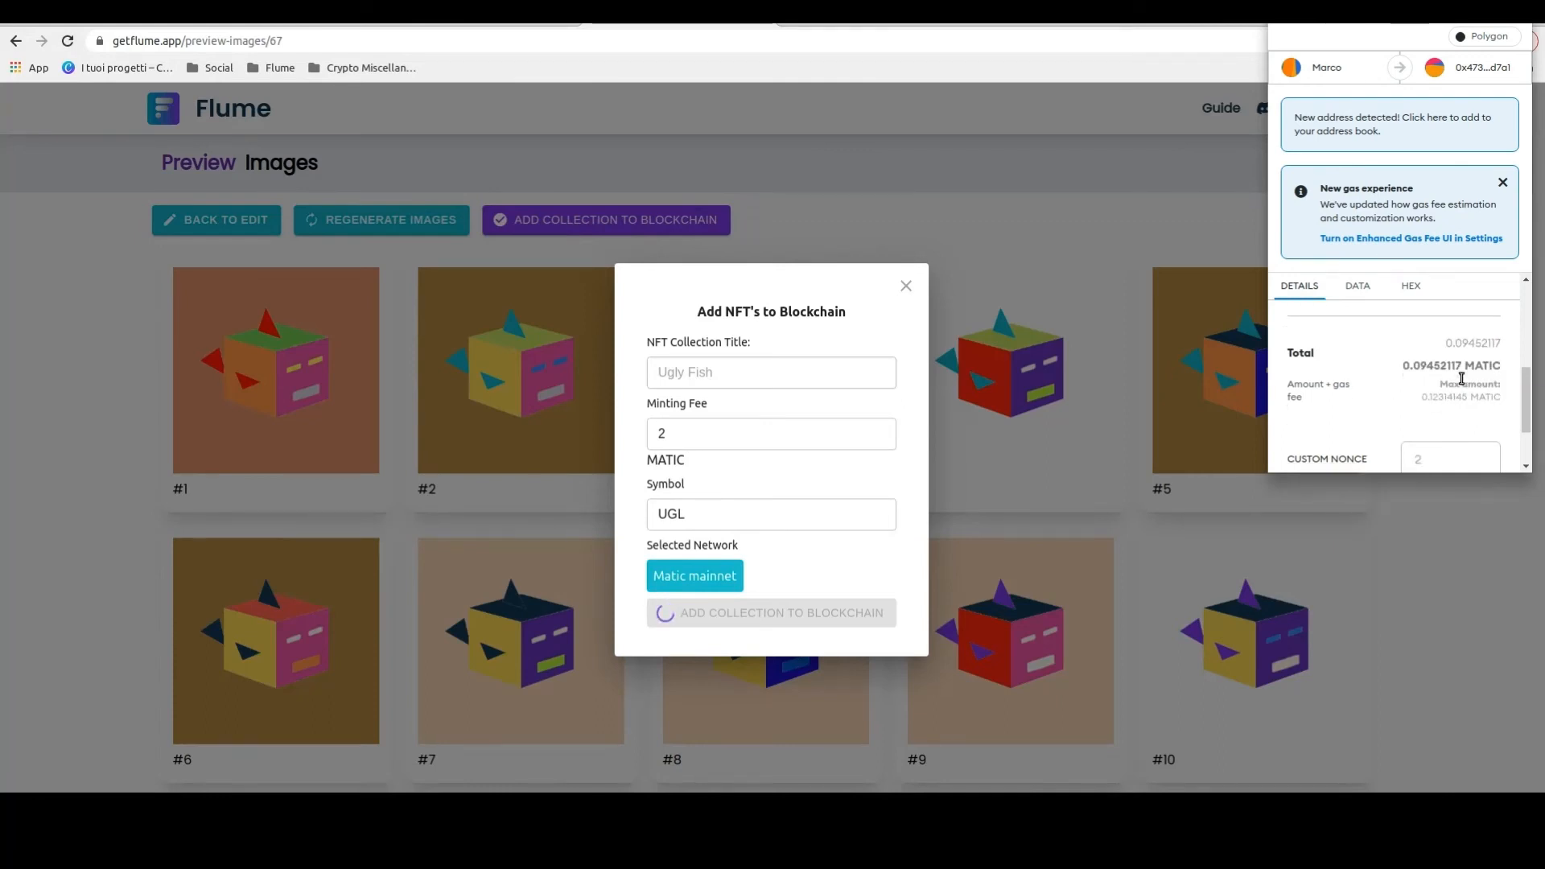
scroll(1461, 378, down, 2)
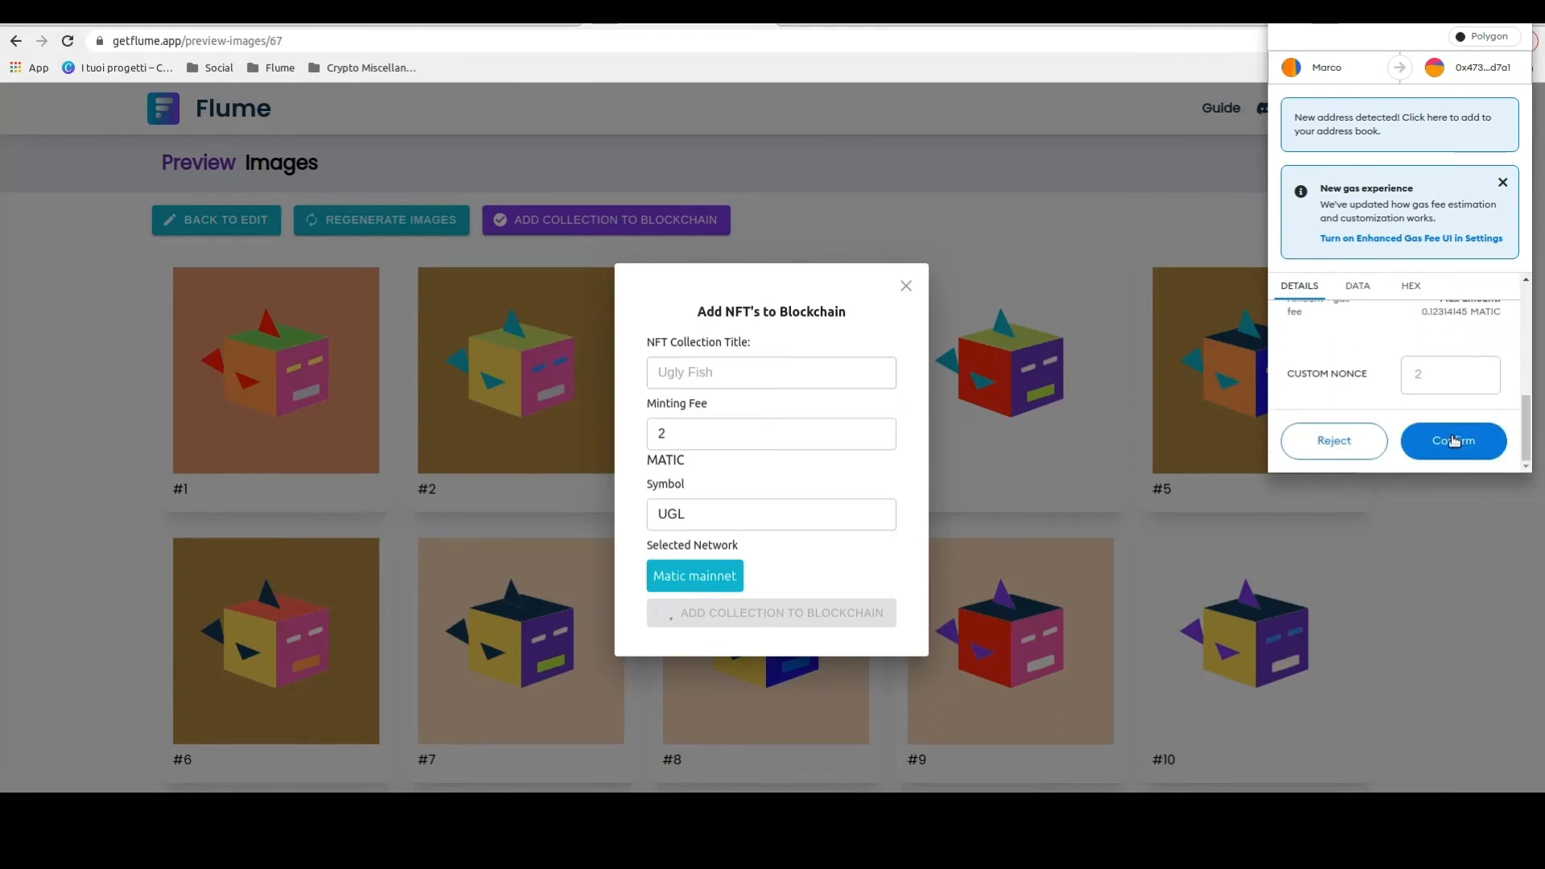
click(1453, 439)
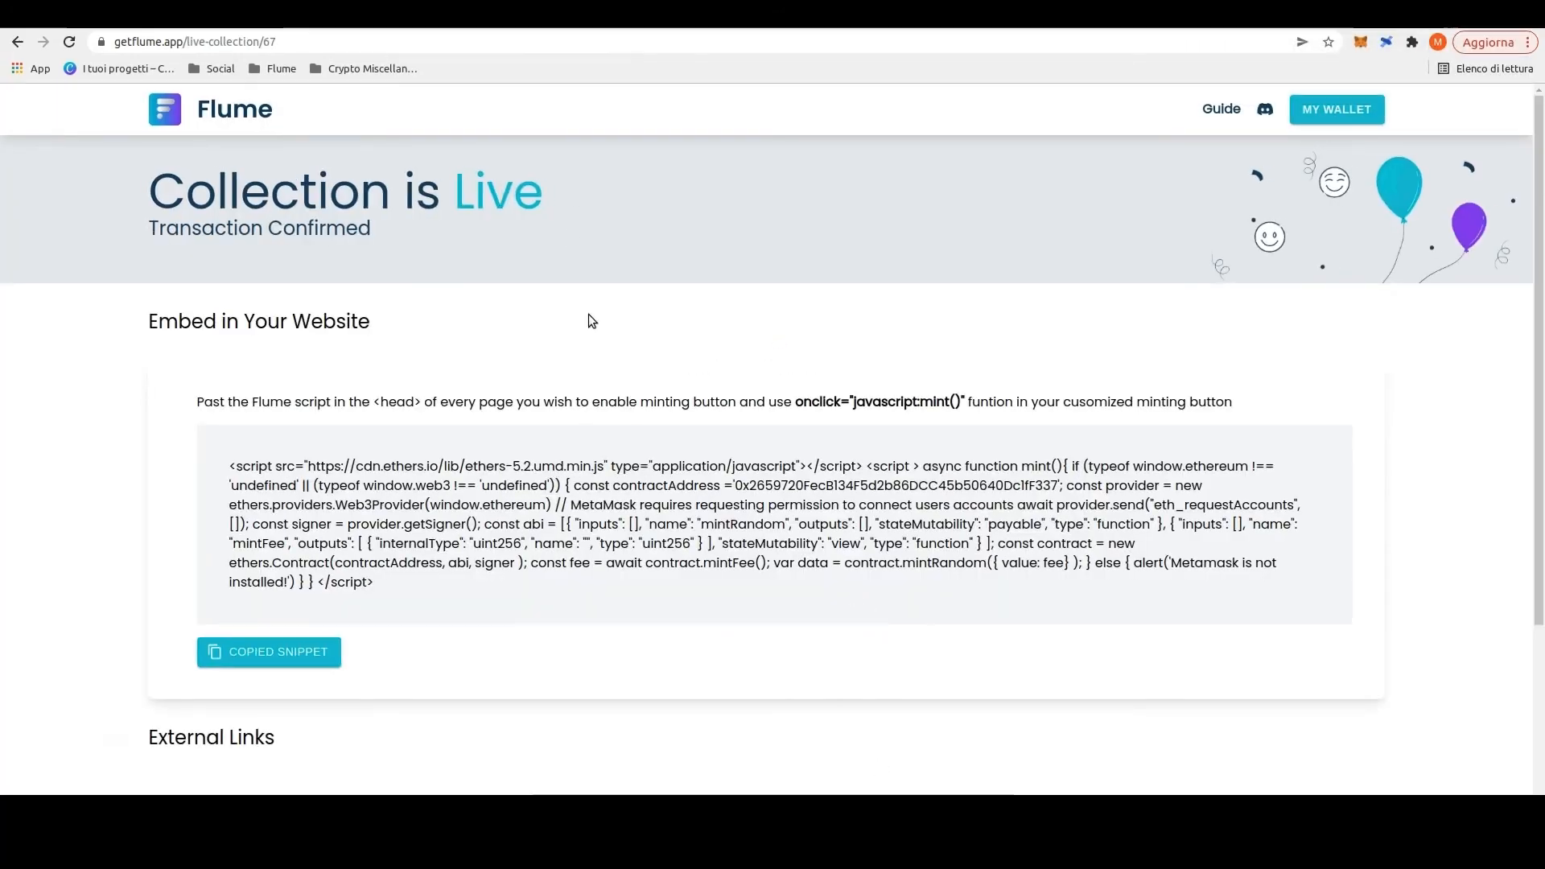
- Review the live collection's external links and view the minting website at 127.0.0.1:8080, returning to the collection page
scroll(591, 475, down, 3)
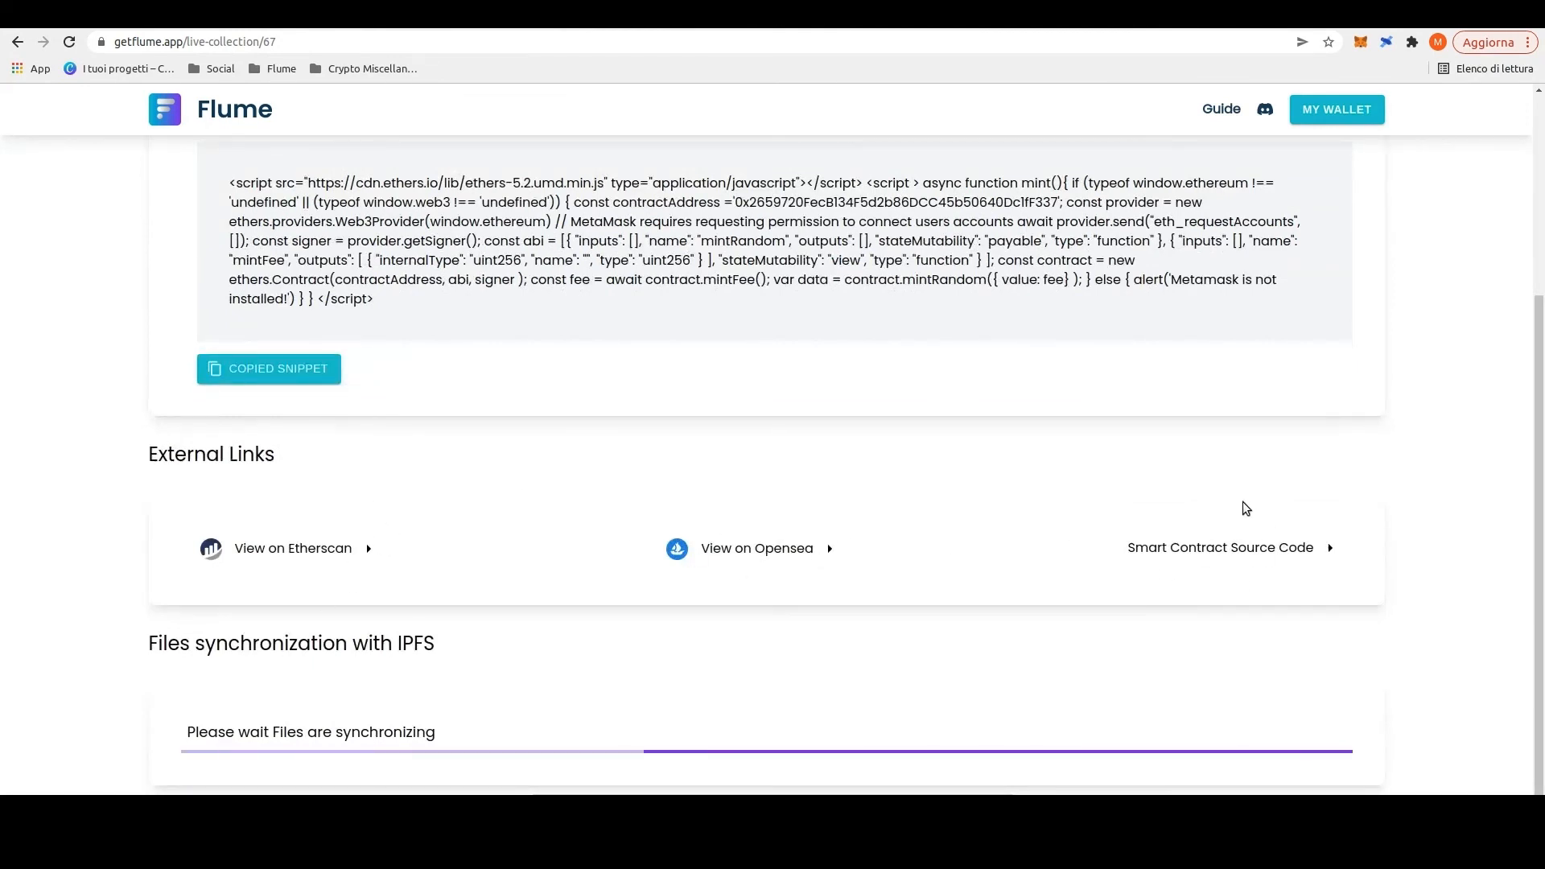
scroll(975, 414, up, 3)
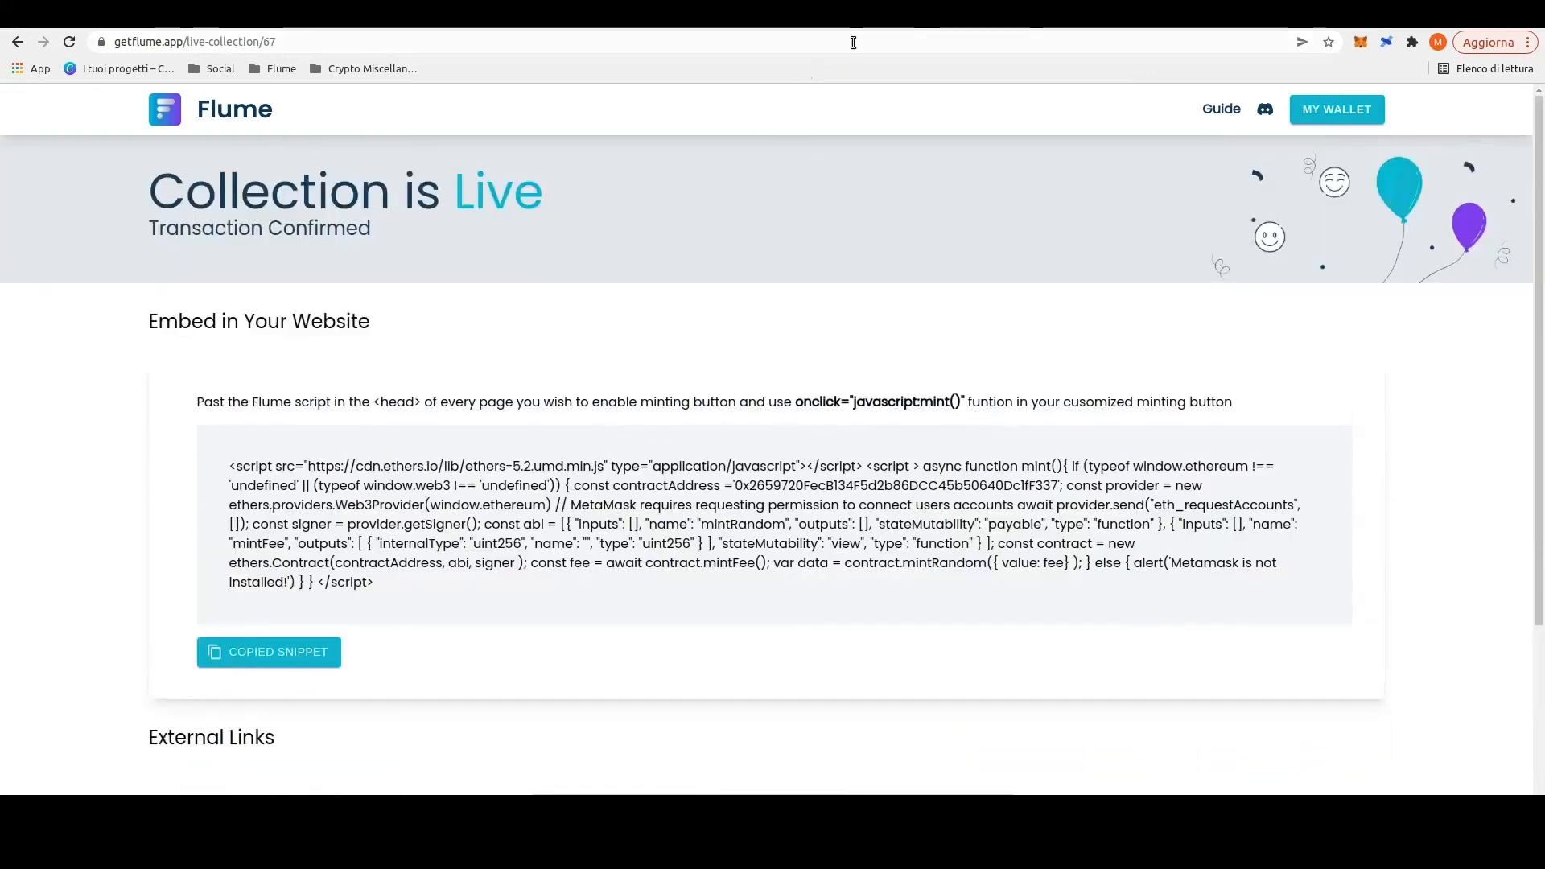
click(854, 16)
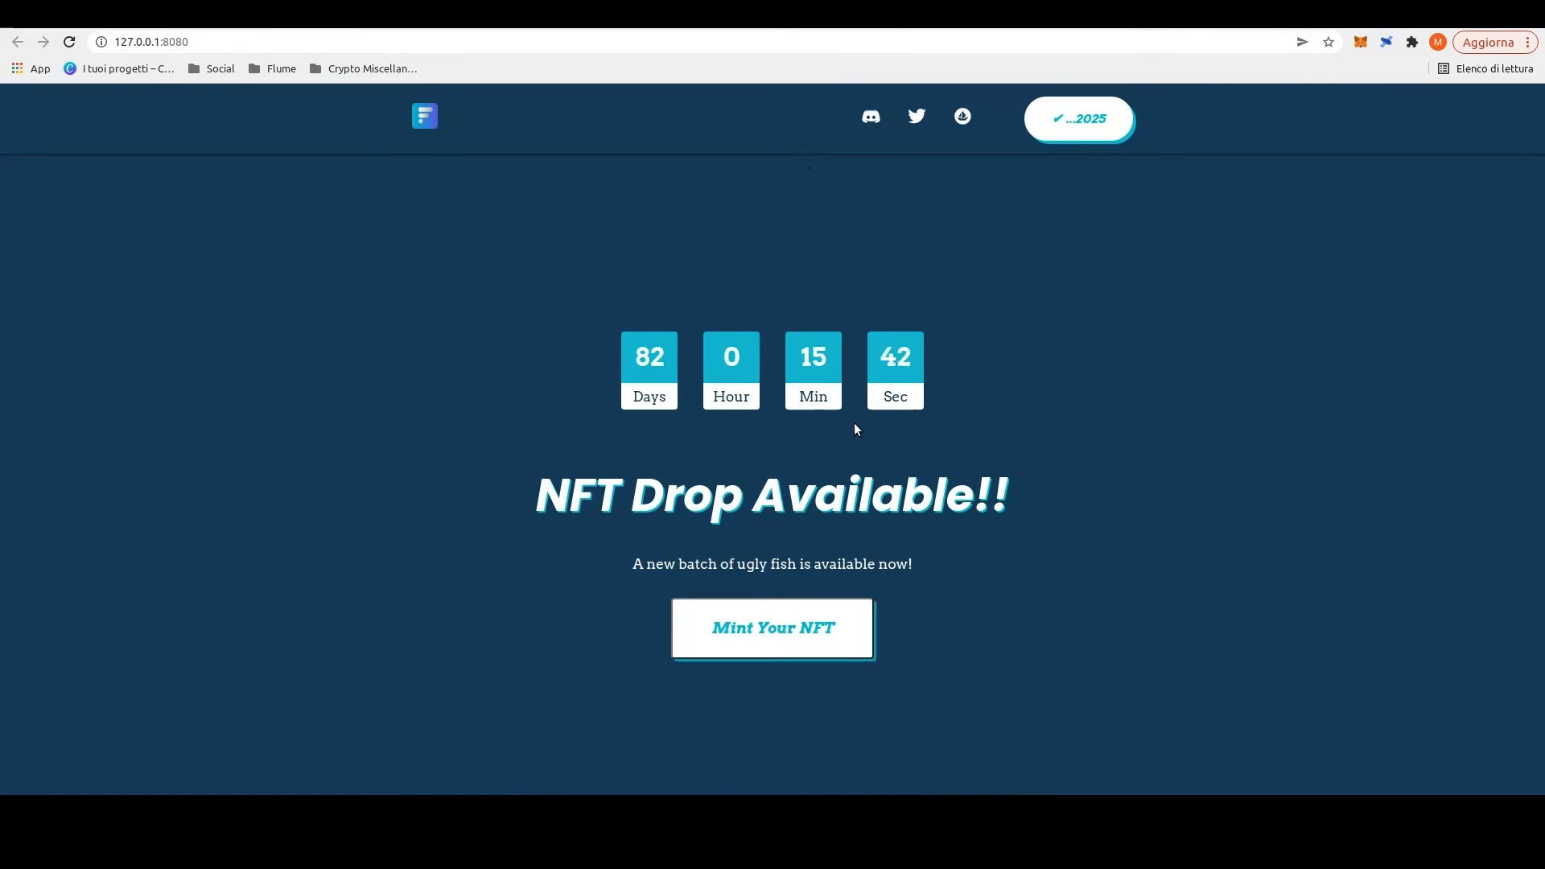
click(634, 18)
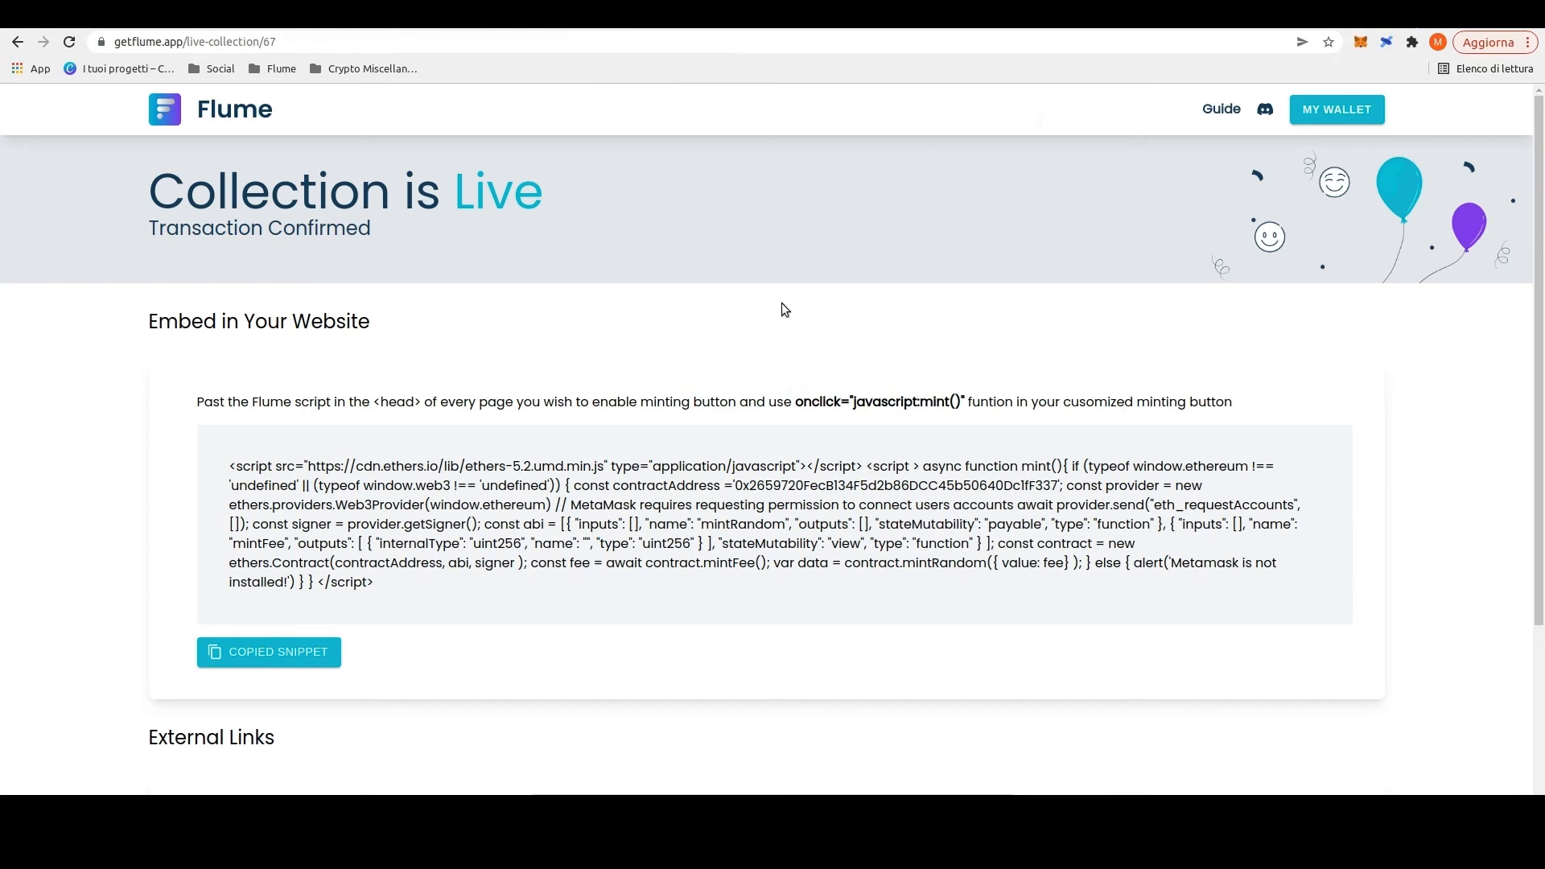
- Look through the "What is Flume?" guide page, return to the live collection page and open the Discord link
click(1215, 107)
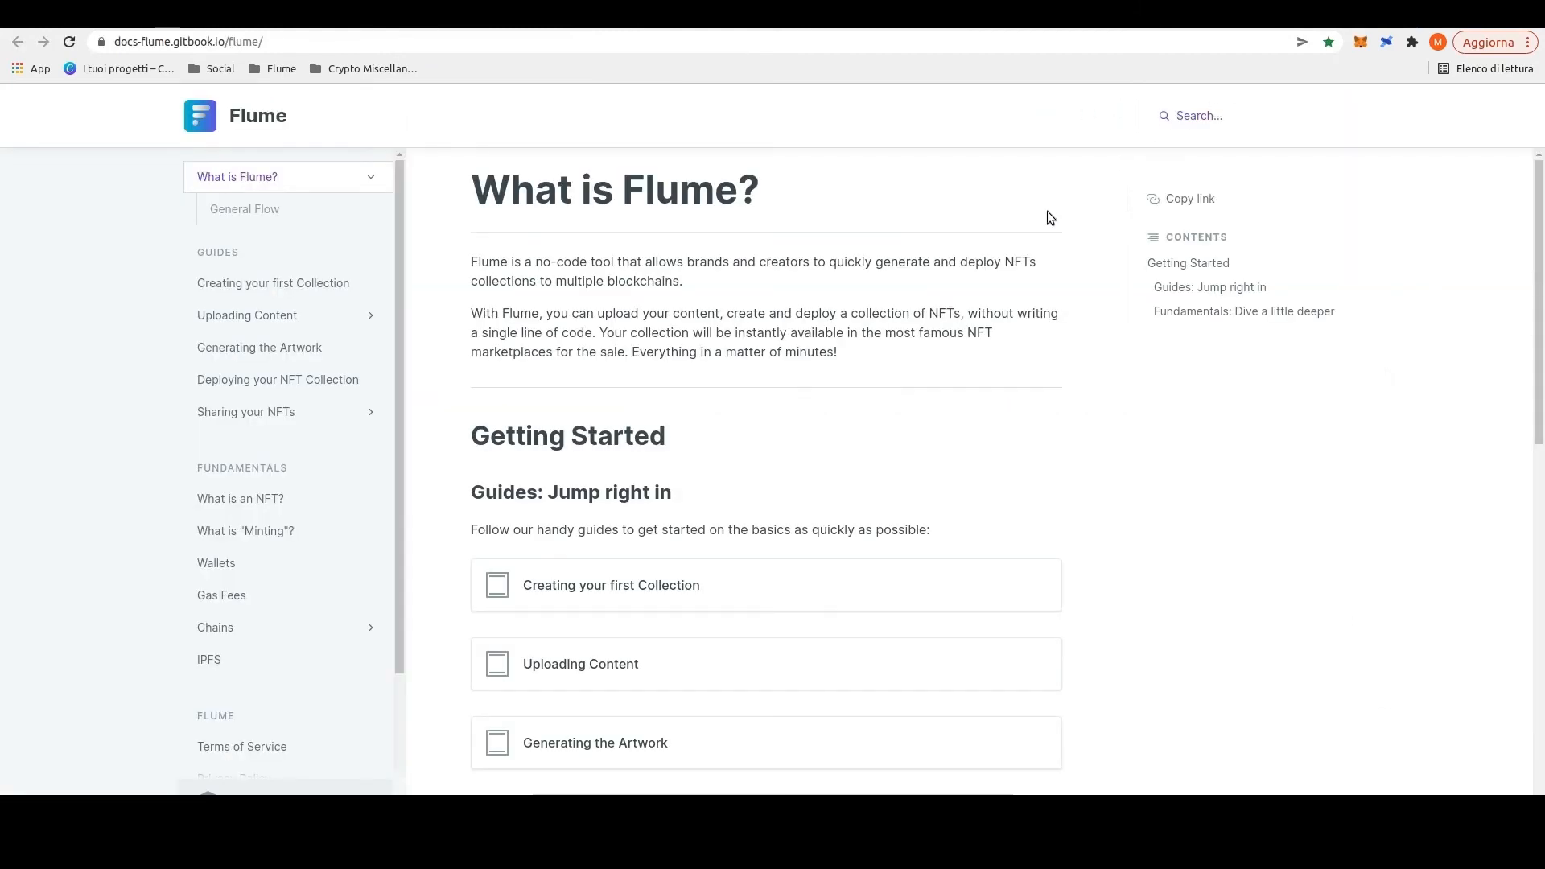
scroll(859, 494, down, 10)
scroll(859, 493, up, 10)
scroll(261, 563, down, 3)
scroll(260, 563, up, 3)
click(686, 22)
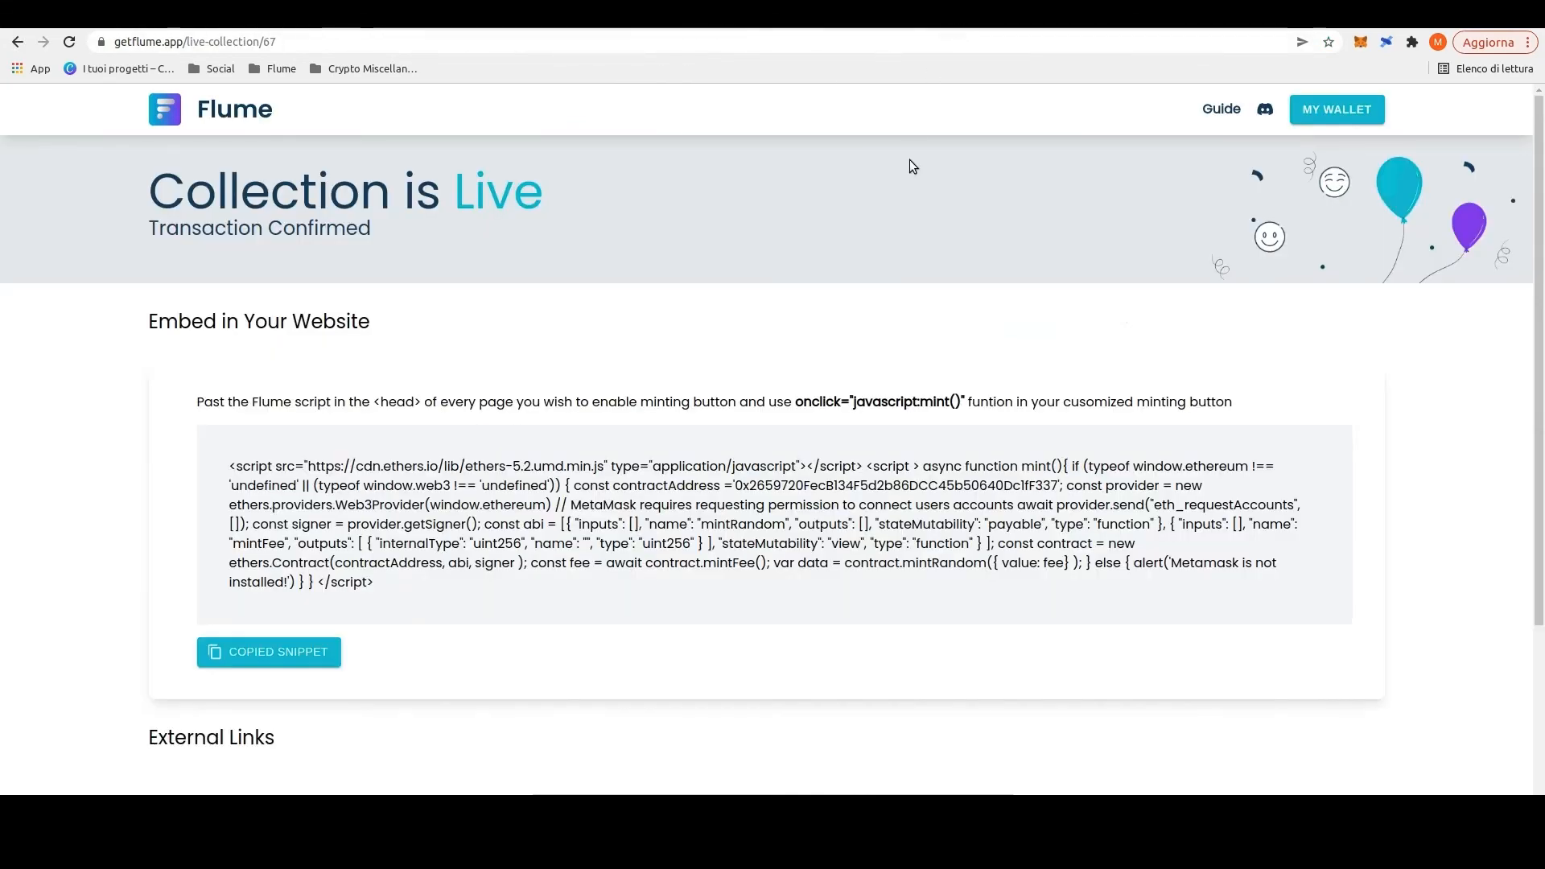
click(1264, 108)
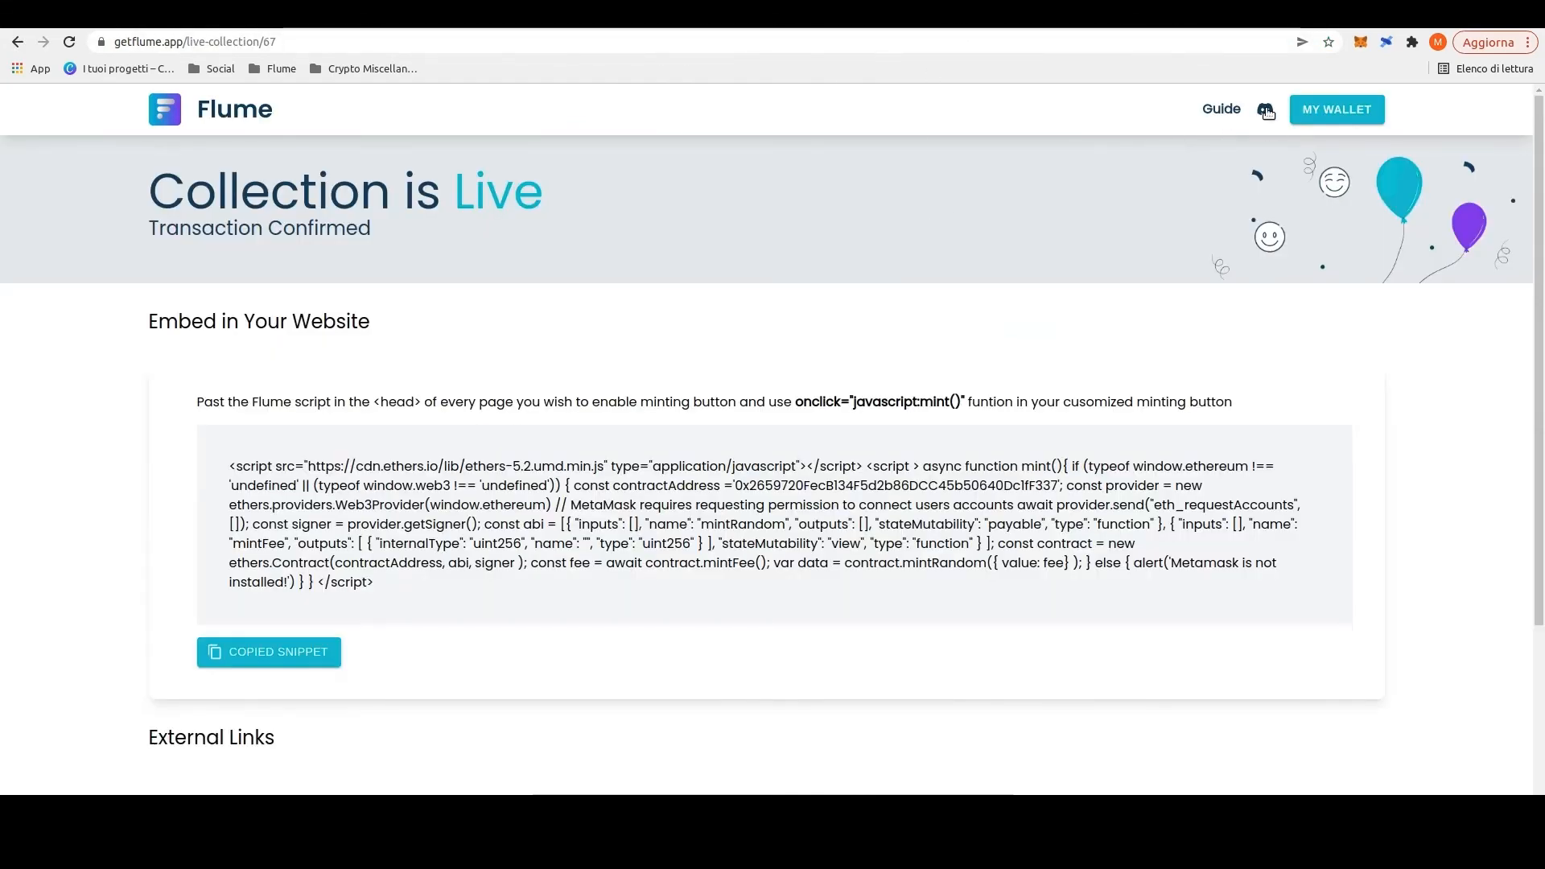